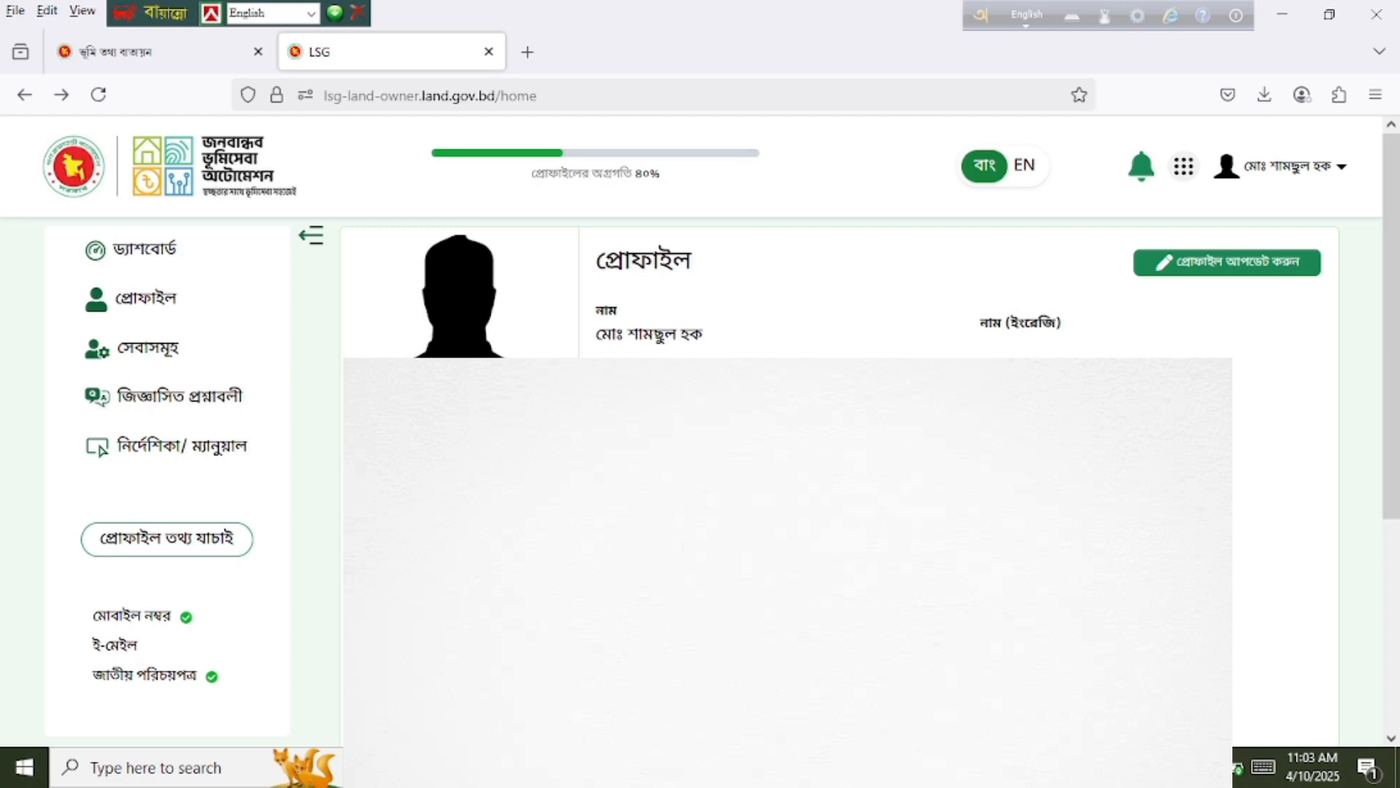
Step: From the LSG Land Owner services list, open the ভূমি উন্নয়ন কর (land development tax) portal
click(139, 350)
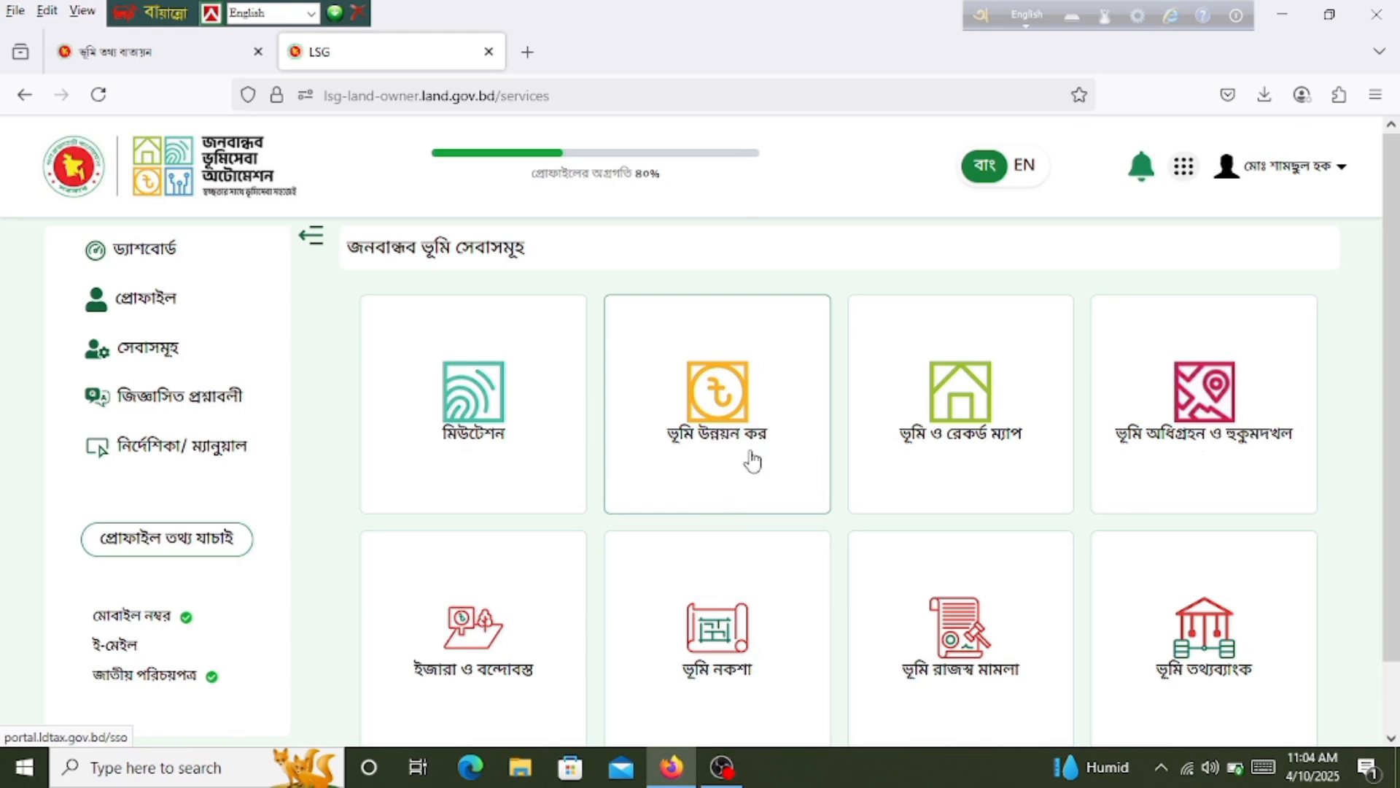
click(722, 431)
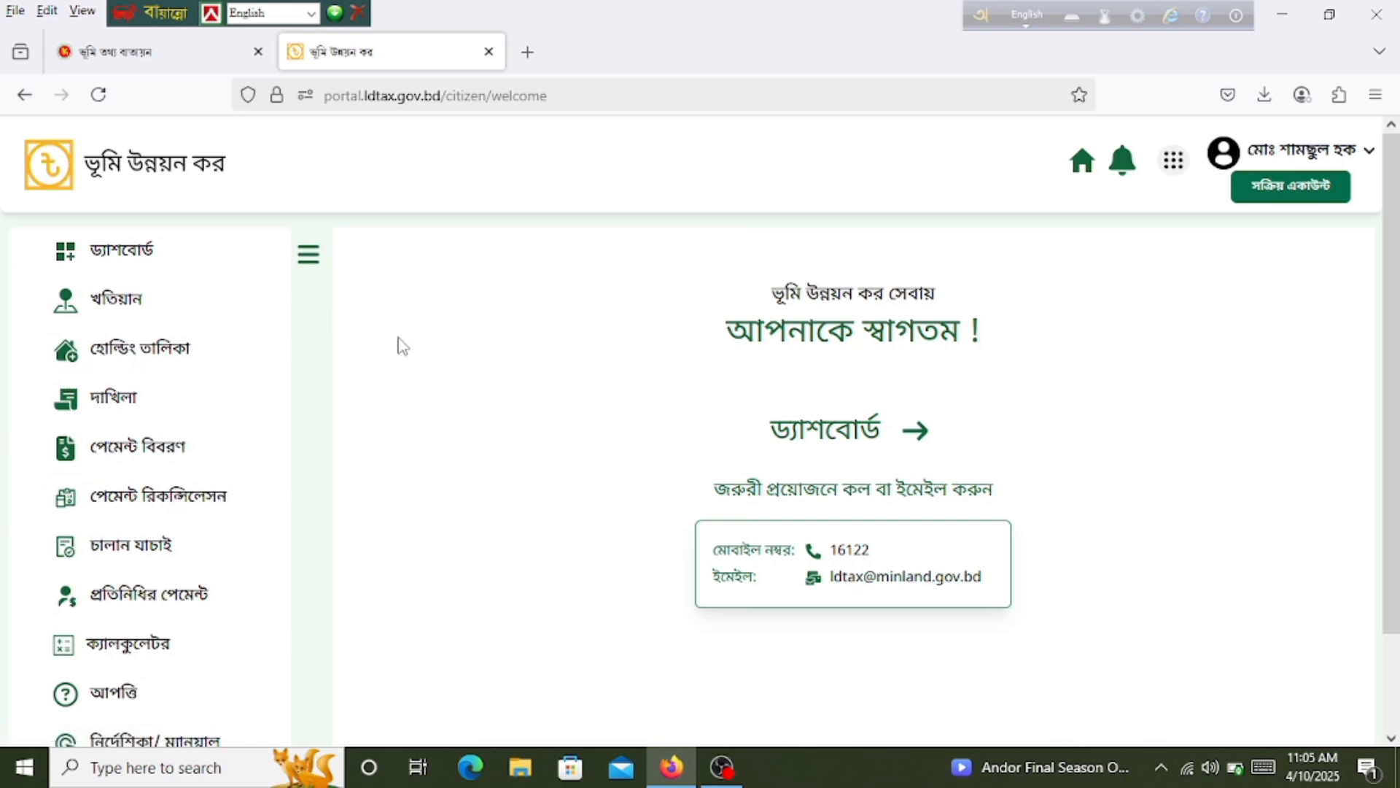
Step: Review the 16 recorded khotians in the খতিয়ান list, then start a new khotian entry
click(120, 307)
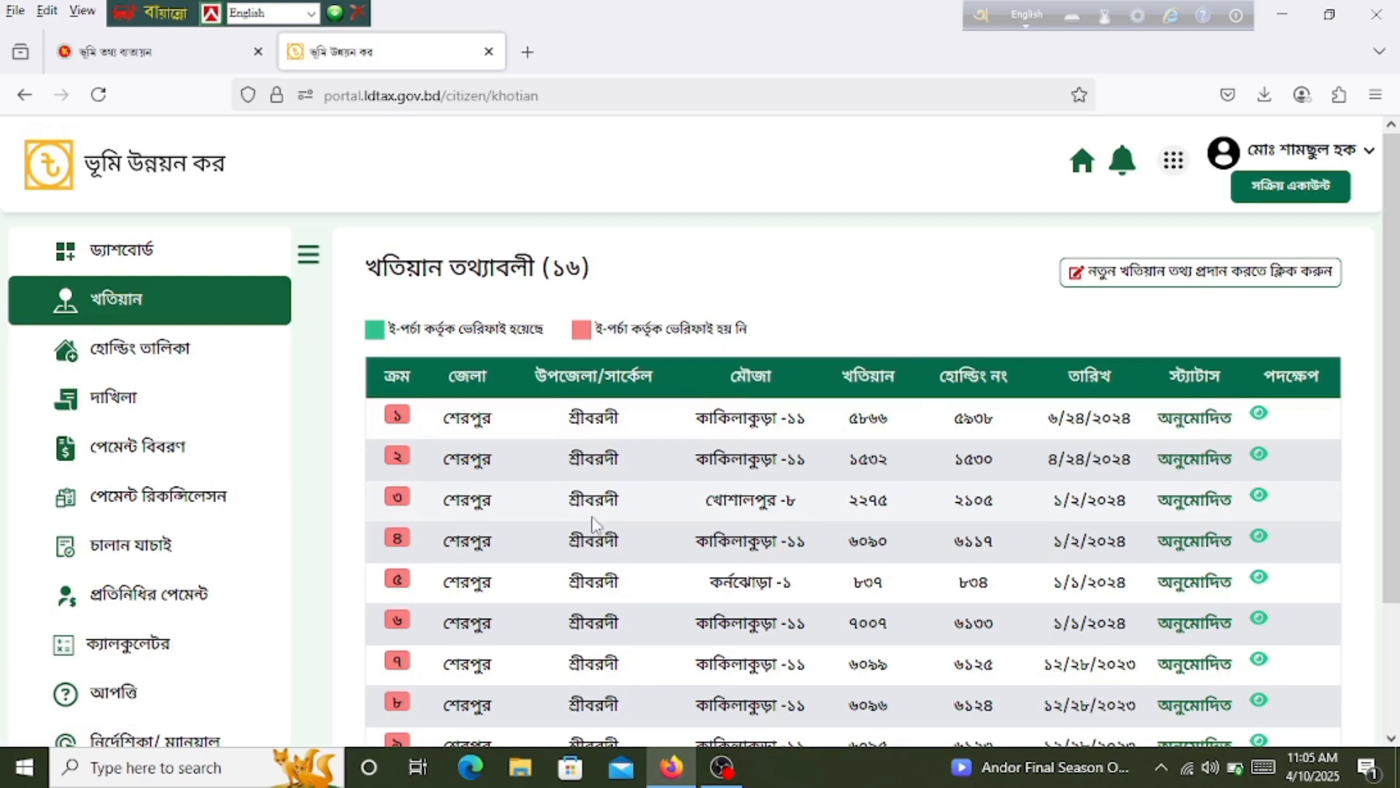
scroll(790, 503, down, 3)
scroll(948, 387, up, 3)
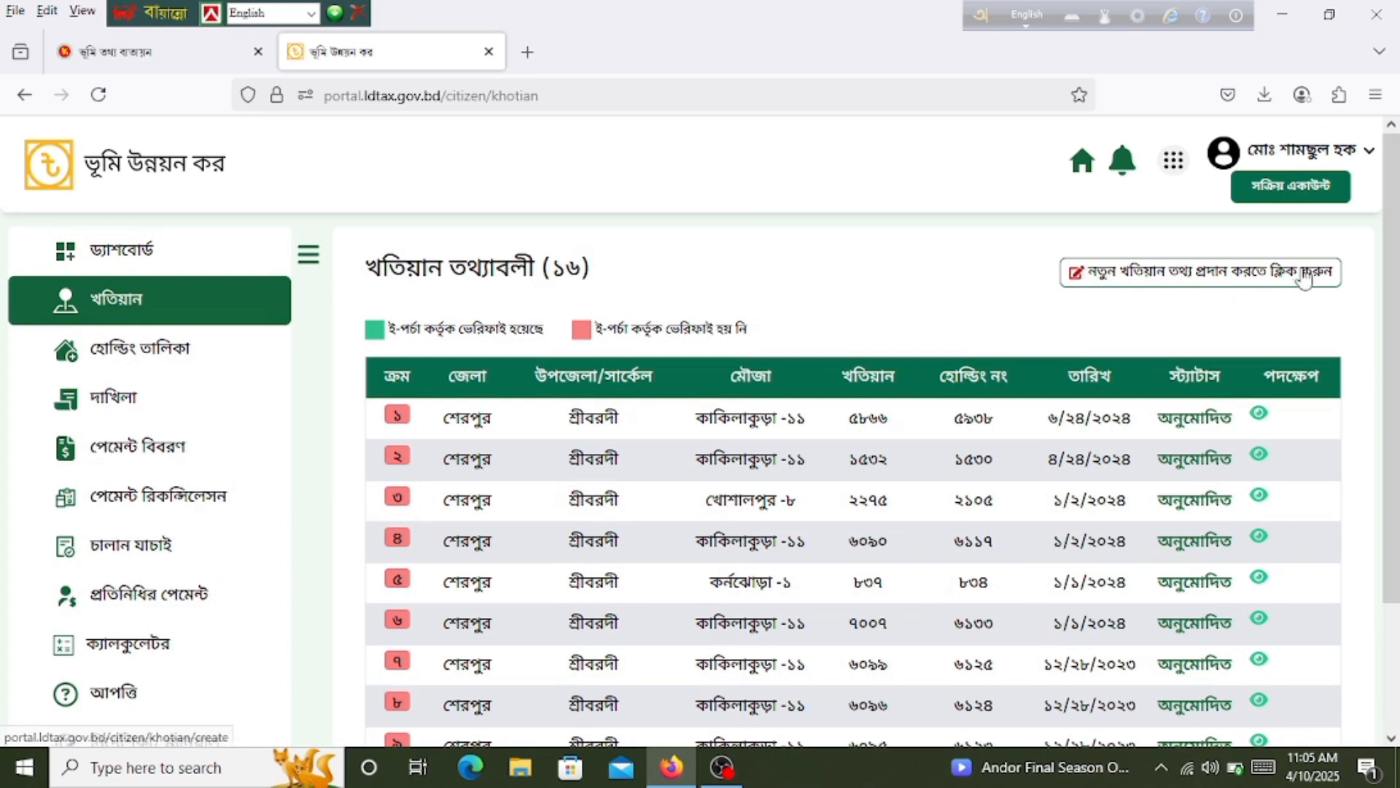
mouse_move(1323, 275)
mouse_down()
mouse_move(1305, 269)
mouse_move(1320, 271)
mouse_up()
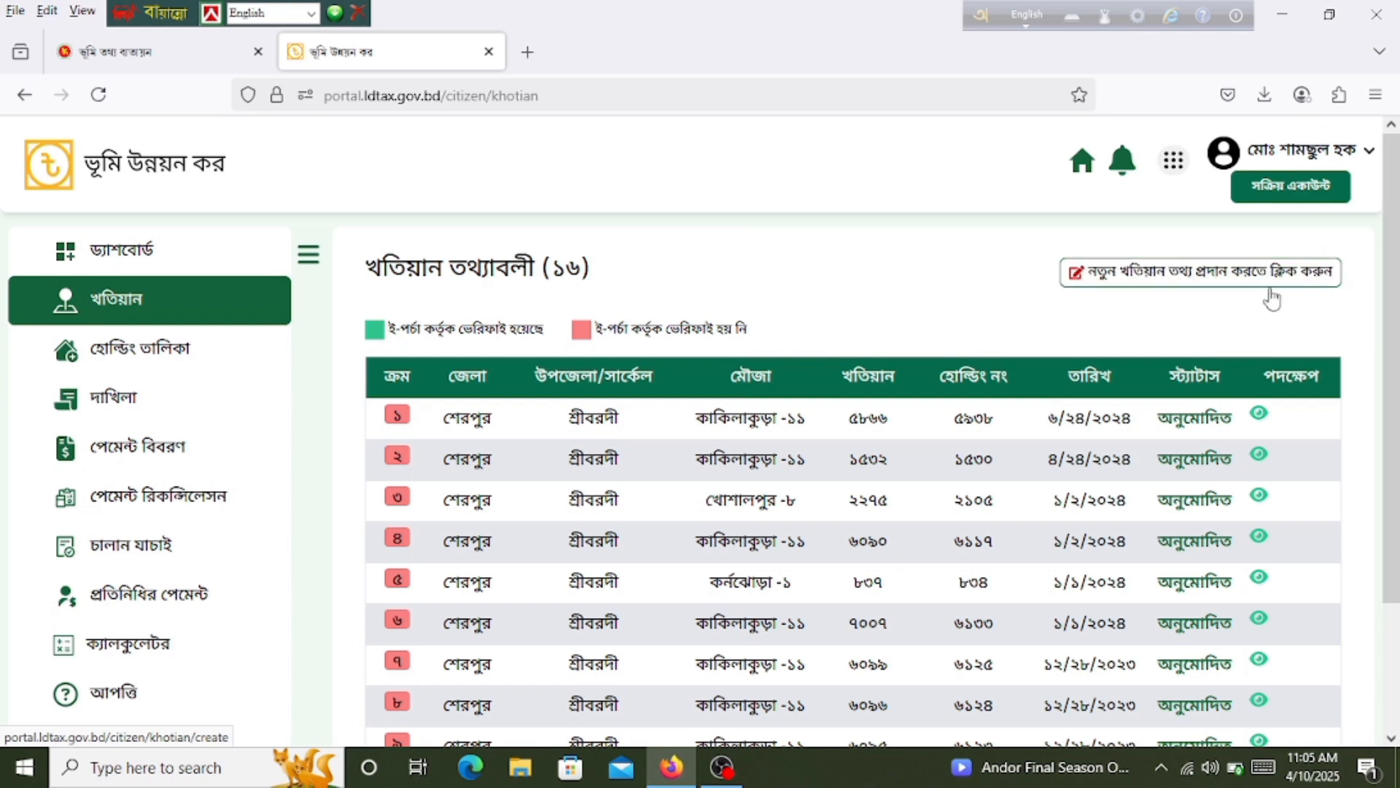
click(1084, 277)
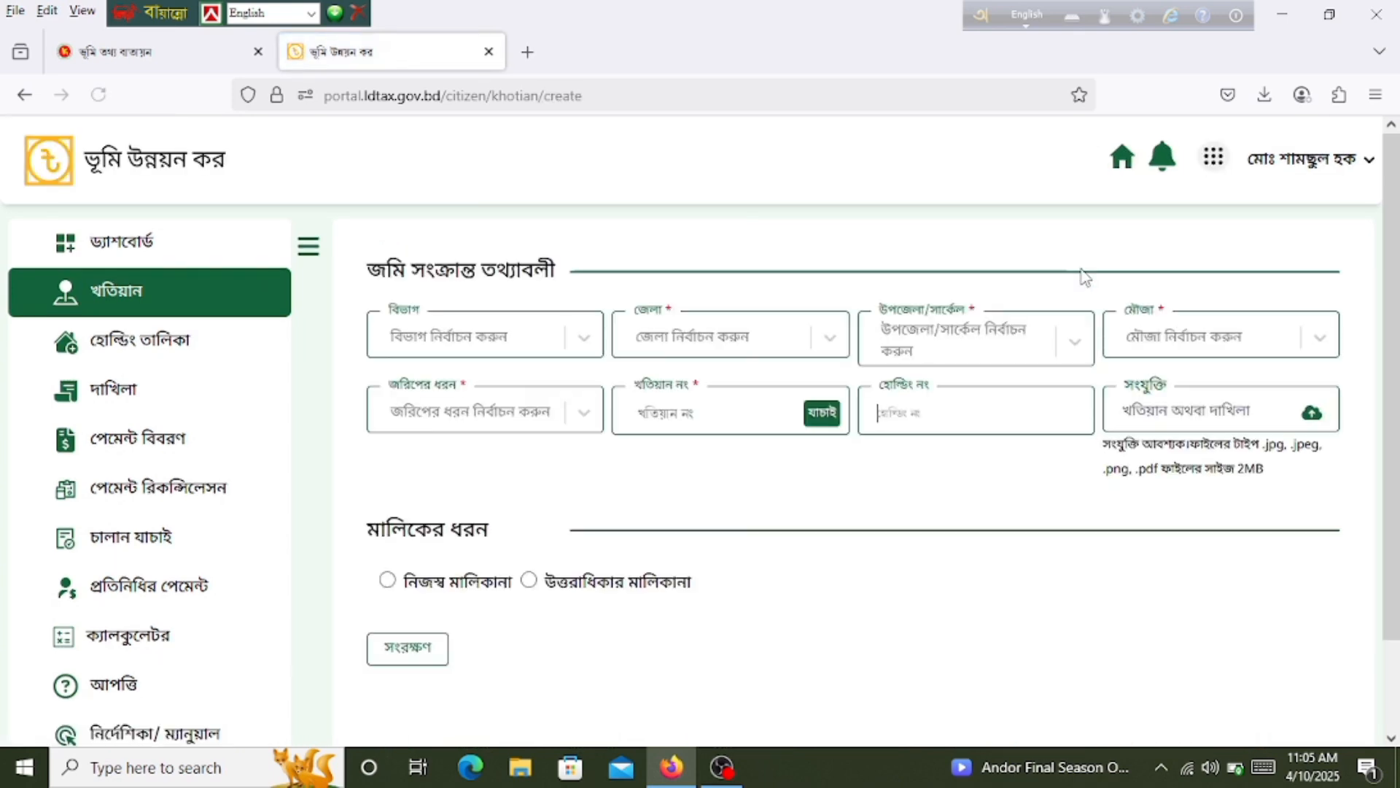
Step: Set the location to division ময়মনসিংহ, district শেরপুর and upazila শ্রীবরদী
click(577, 351)
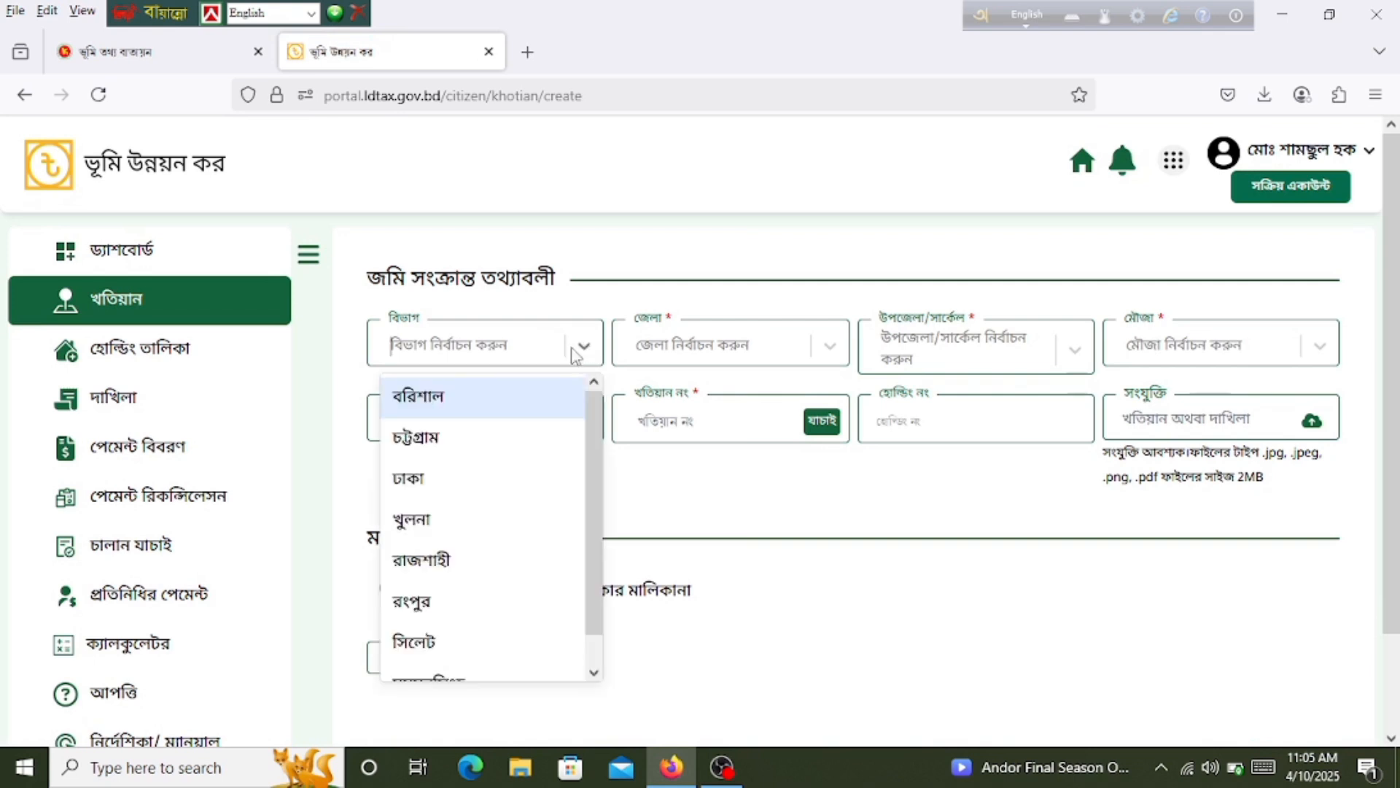
click(465, 677)
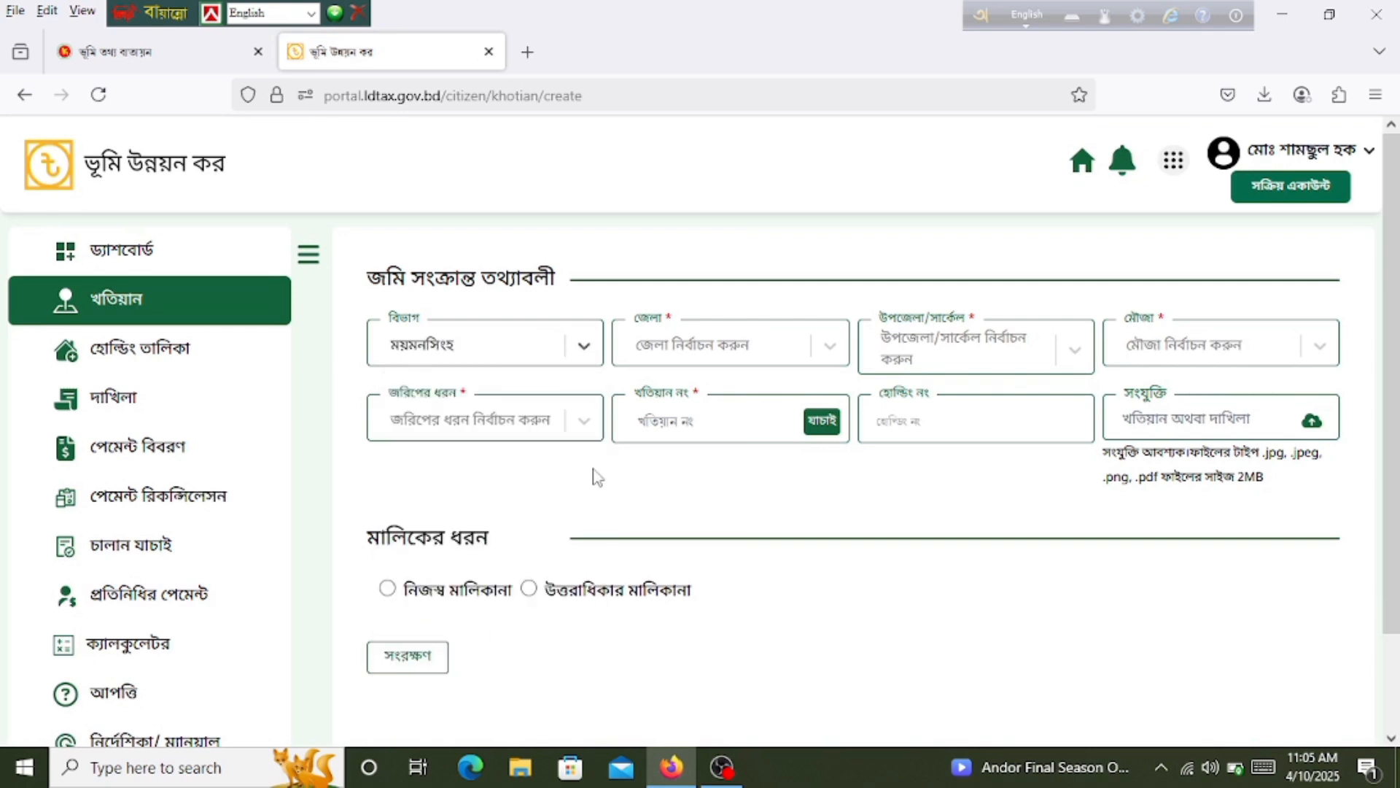
click(797, 349)
click(700, 531)
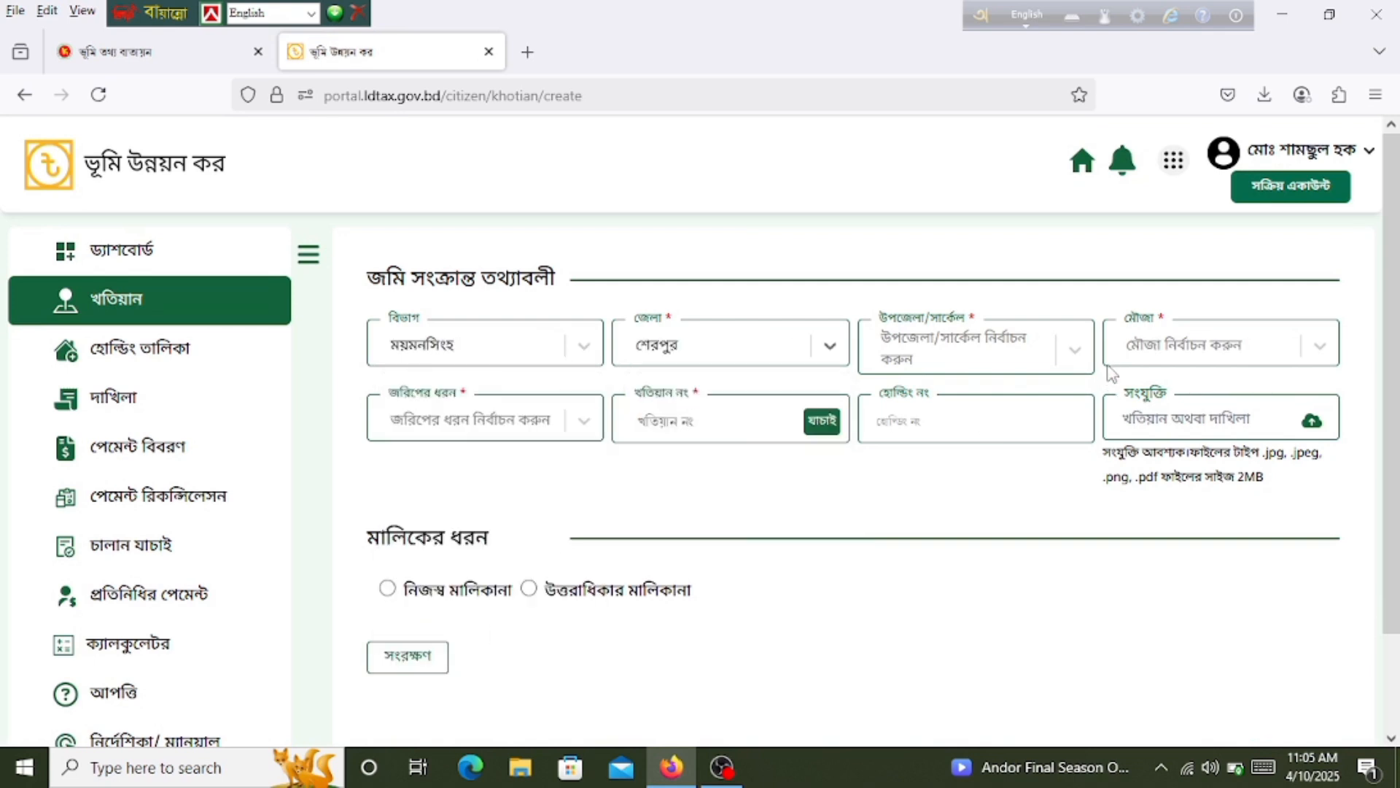
click(1065, 351)
click(953, 567)
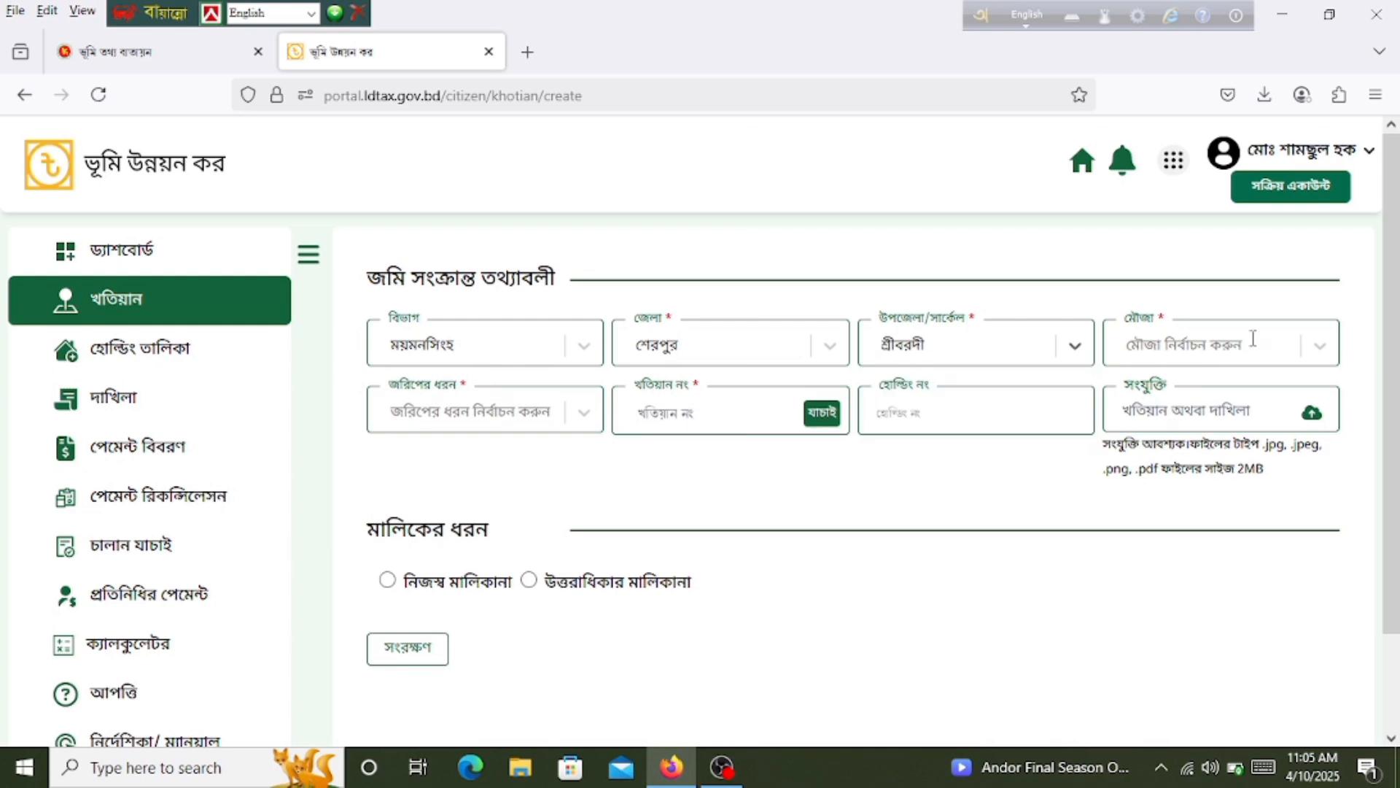
Step: Choose mouza কাকিলাকুড়া-১১ and survey type বি আর এস
click(1253, 339)
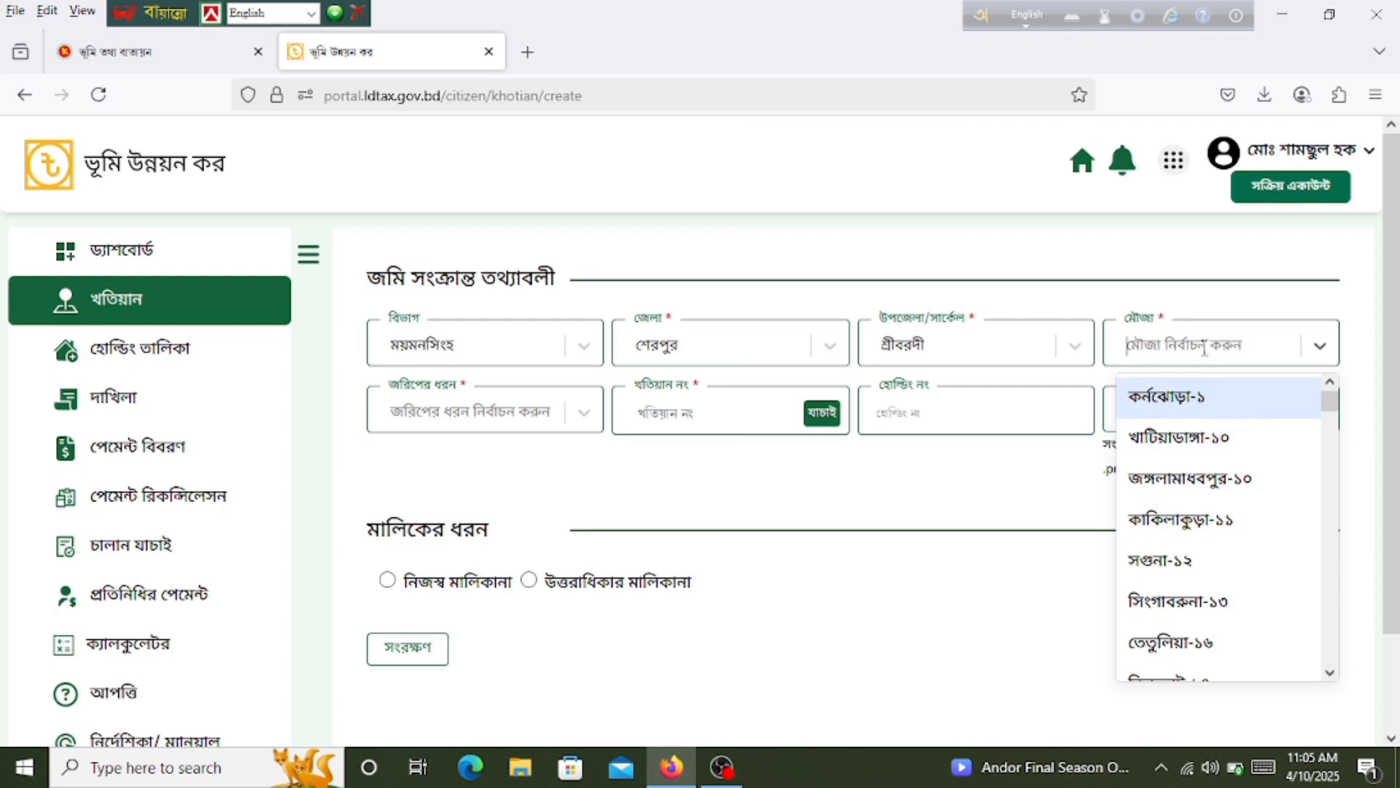
scroll(1203, 525, down, 10)
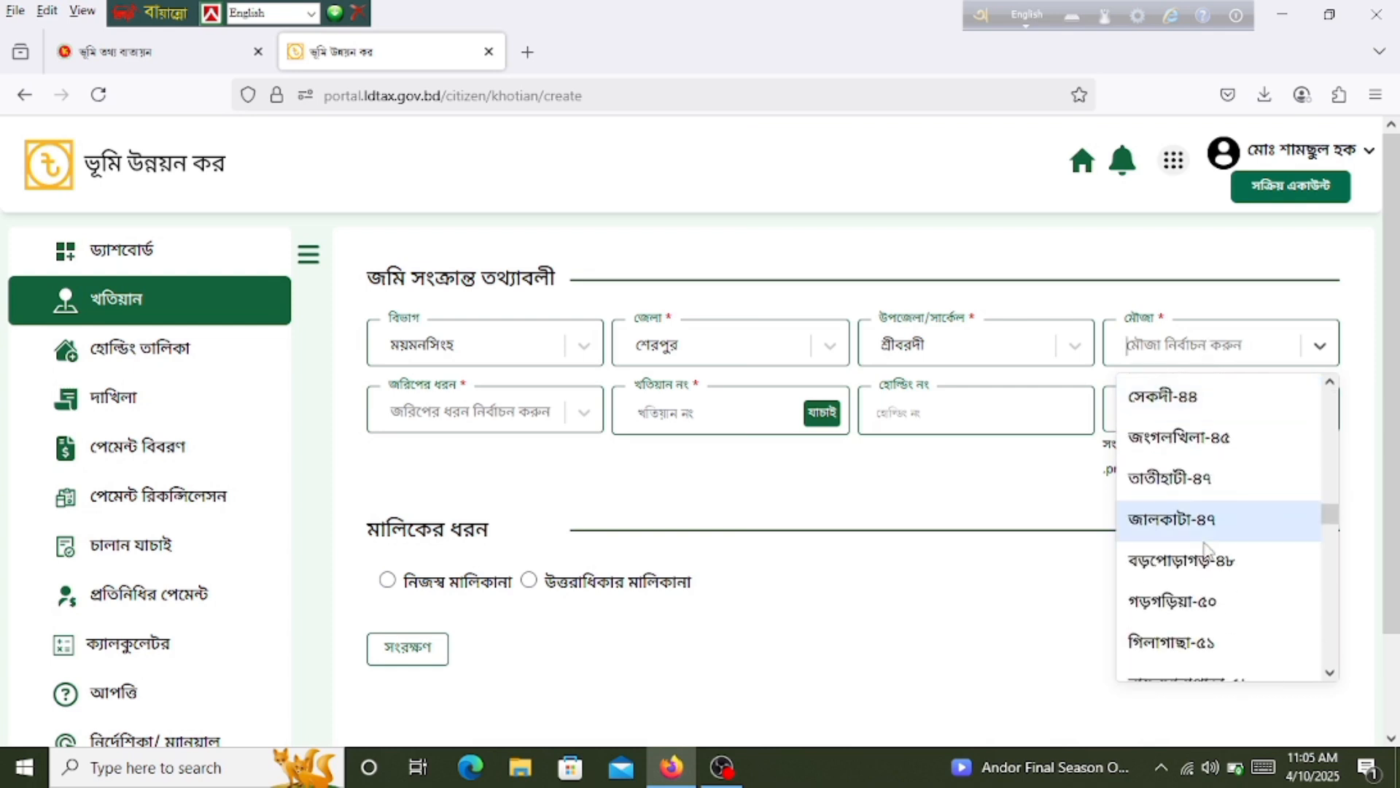
scroll(1205, 548, down, 1)
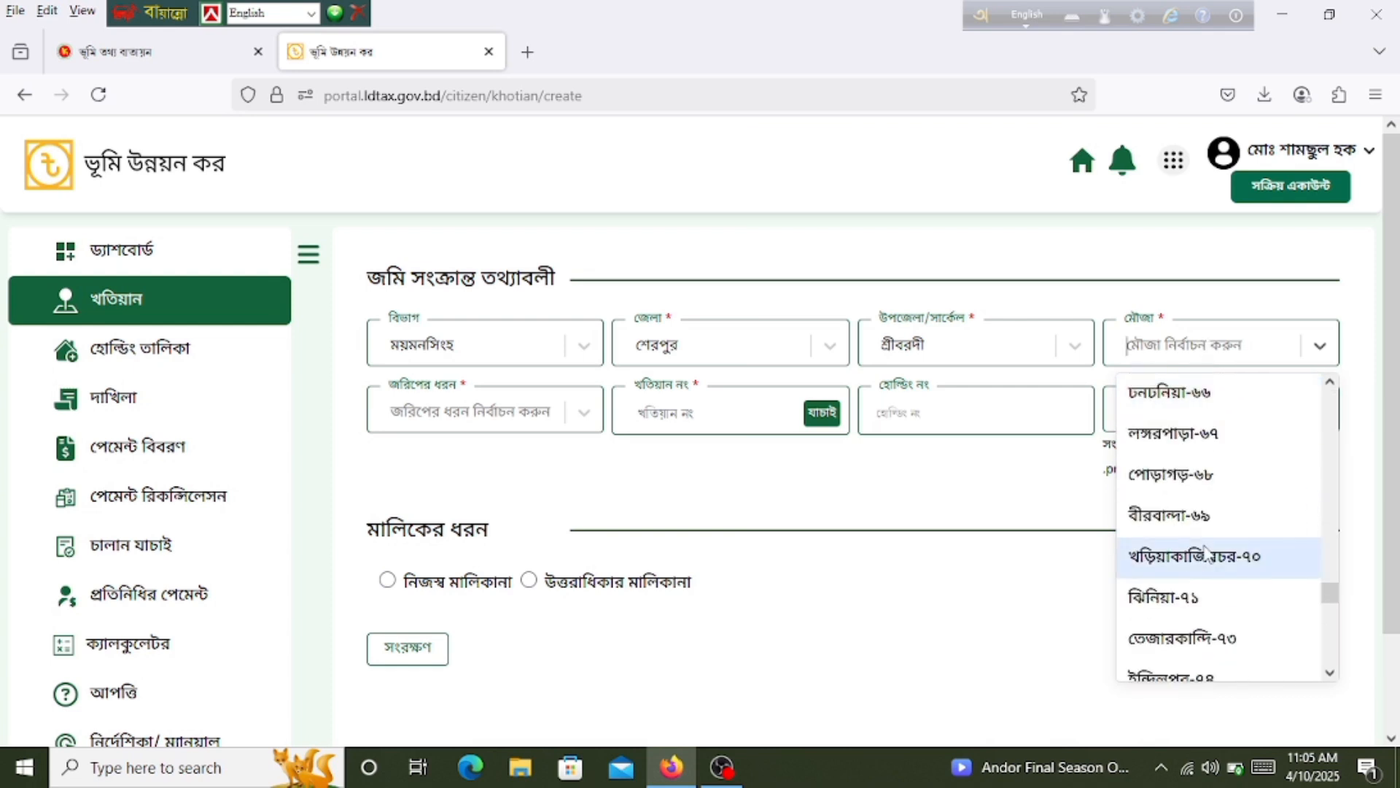
scroll(1204, 548, up, 7)
scroll(1205, 553, up, 3)
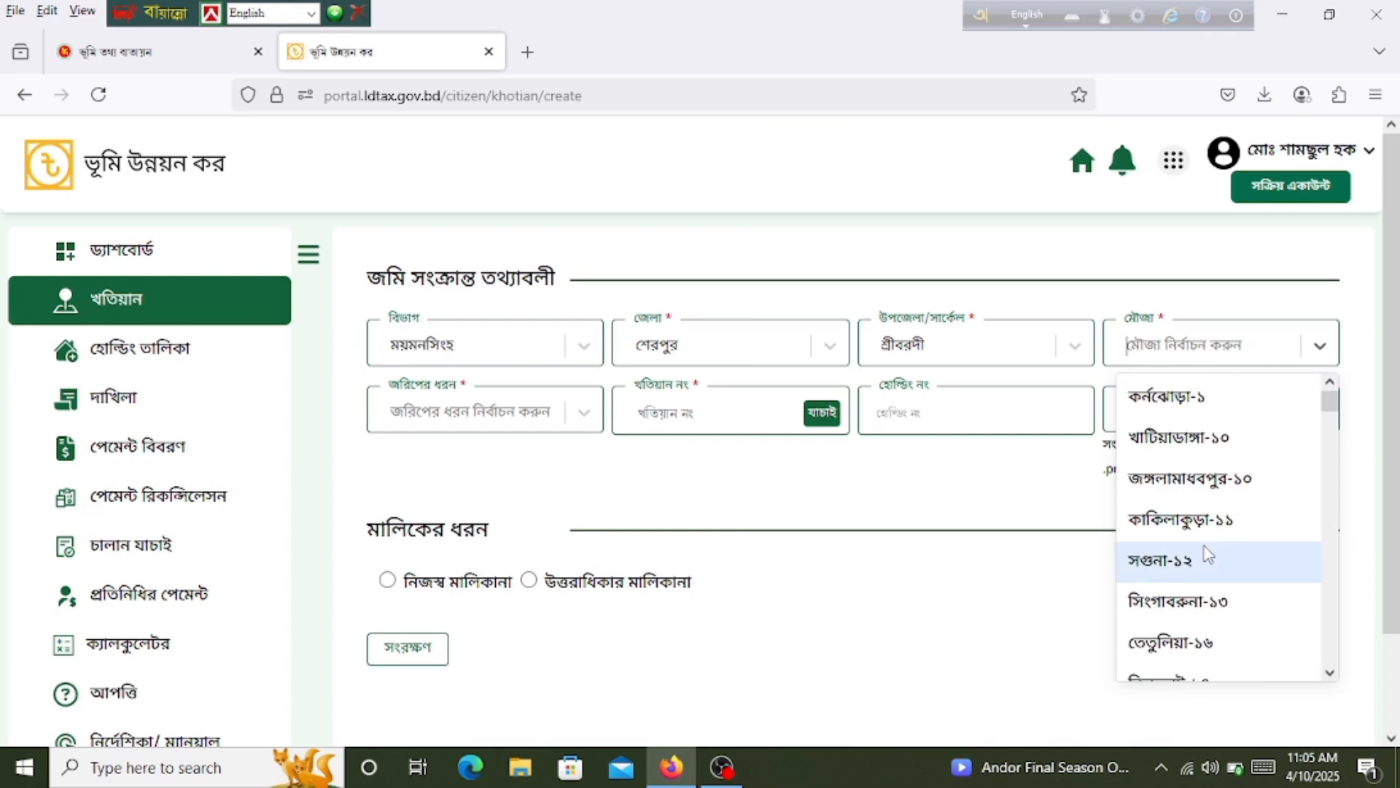
click(1179, 520)
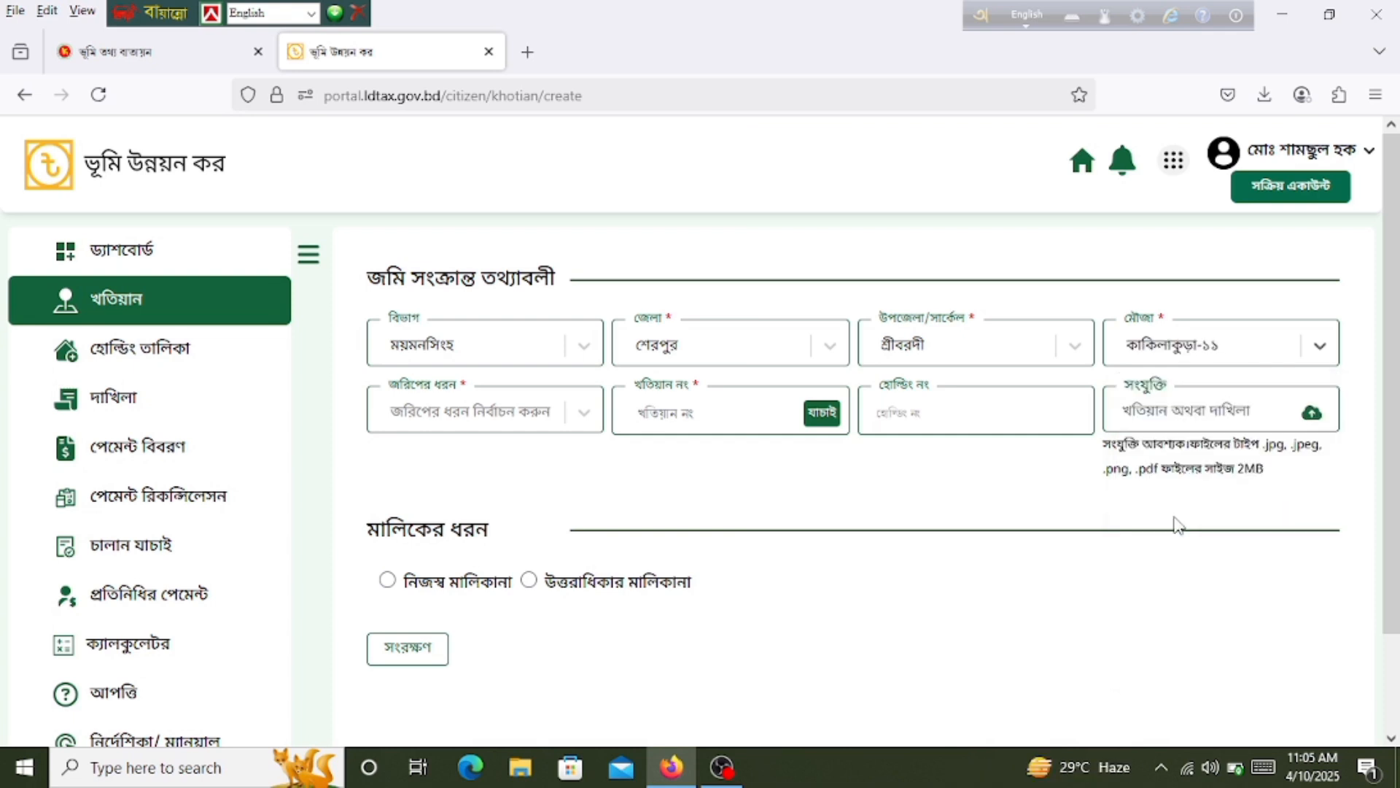
click(509, 417)
scroll(510, 600, down, 3)
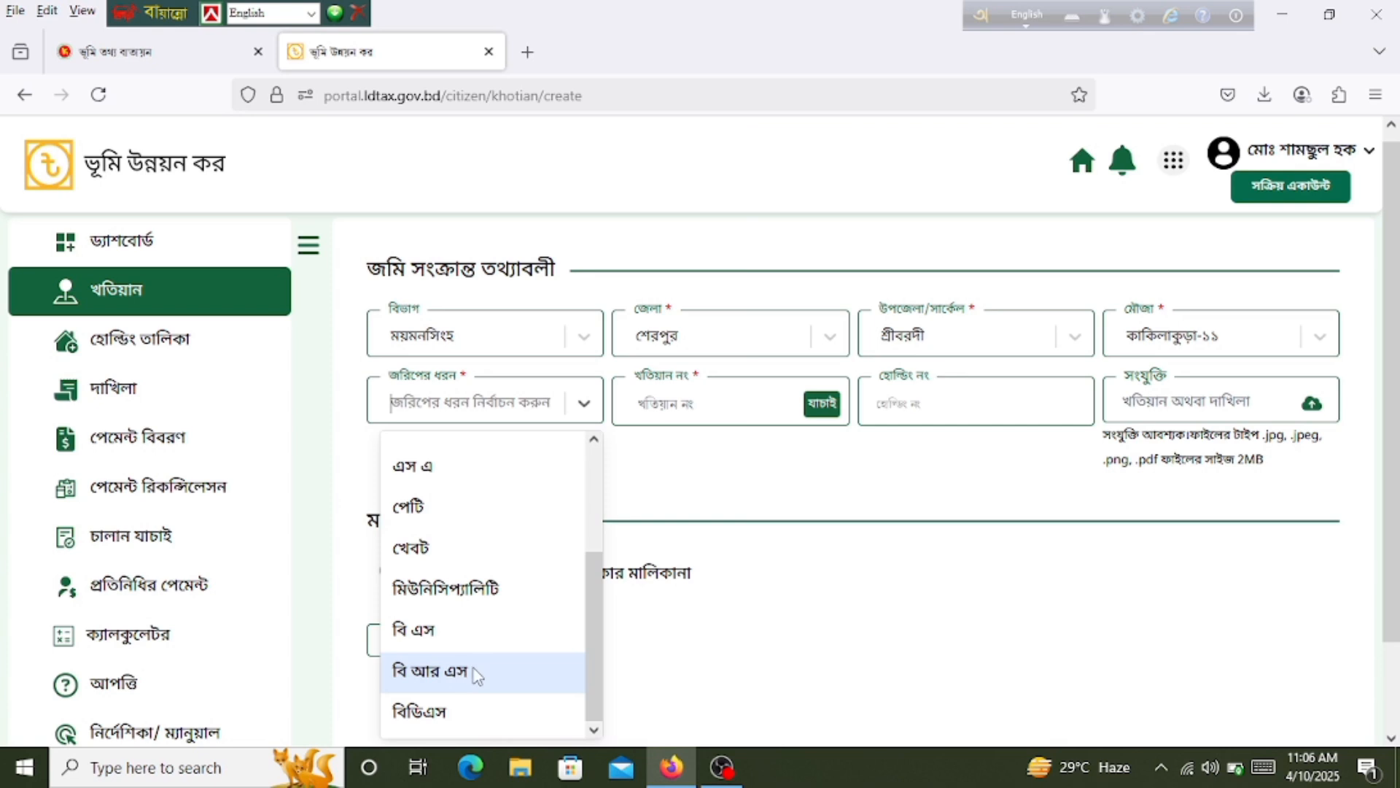
click(465, 676)
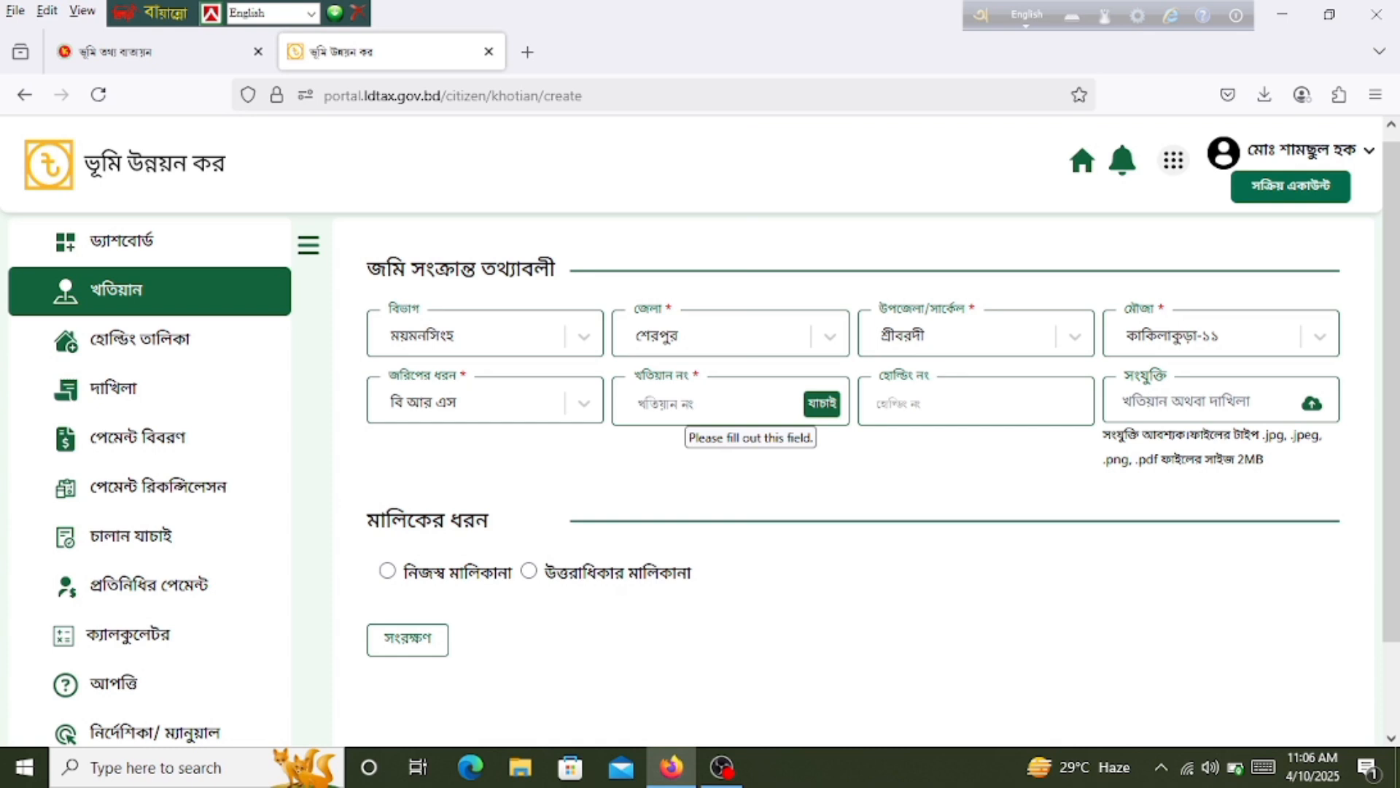
Step: Enter খতিয়ান নং ১০০০০০ and attach PDF.pdf from Downloads as the সংযুক্তি
text(১০০০০০)
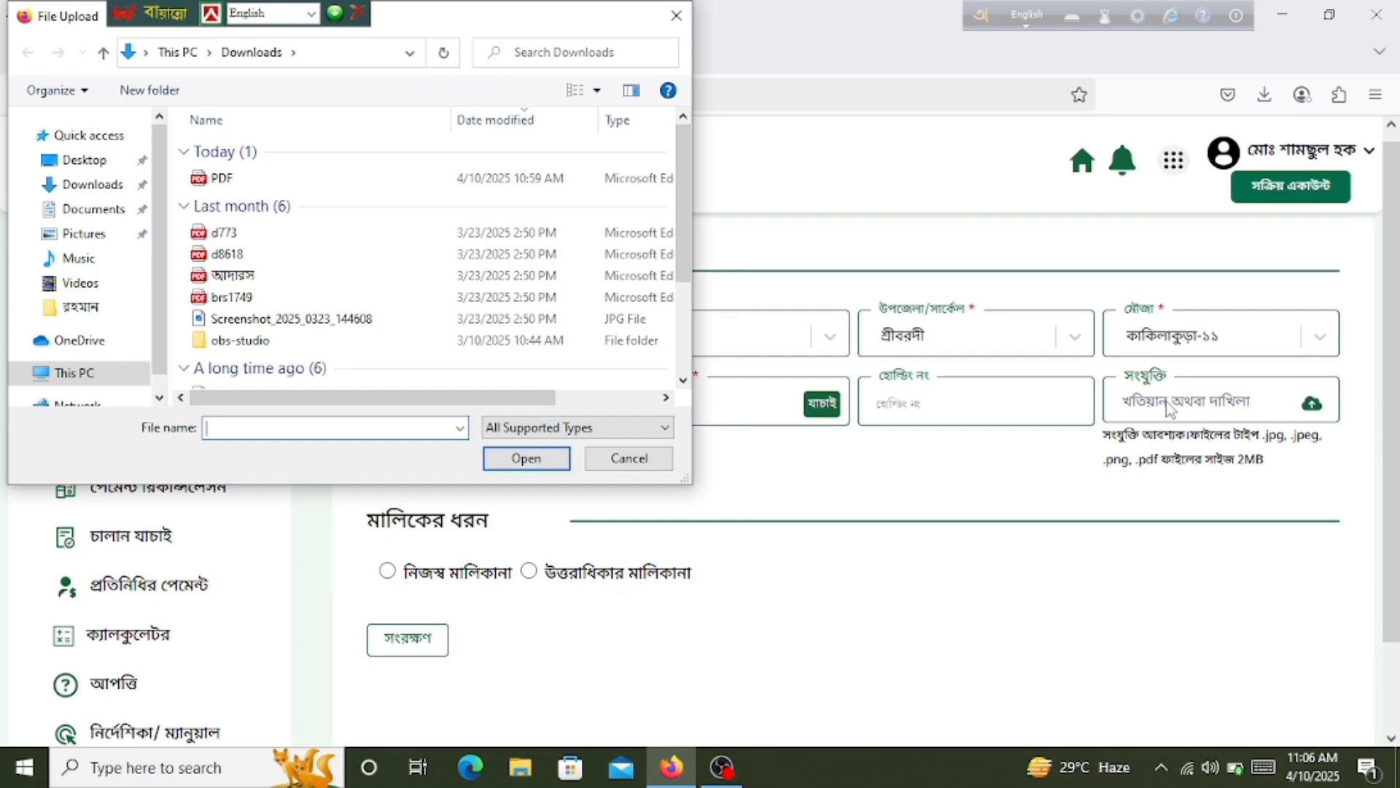
click(252, 176)
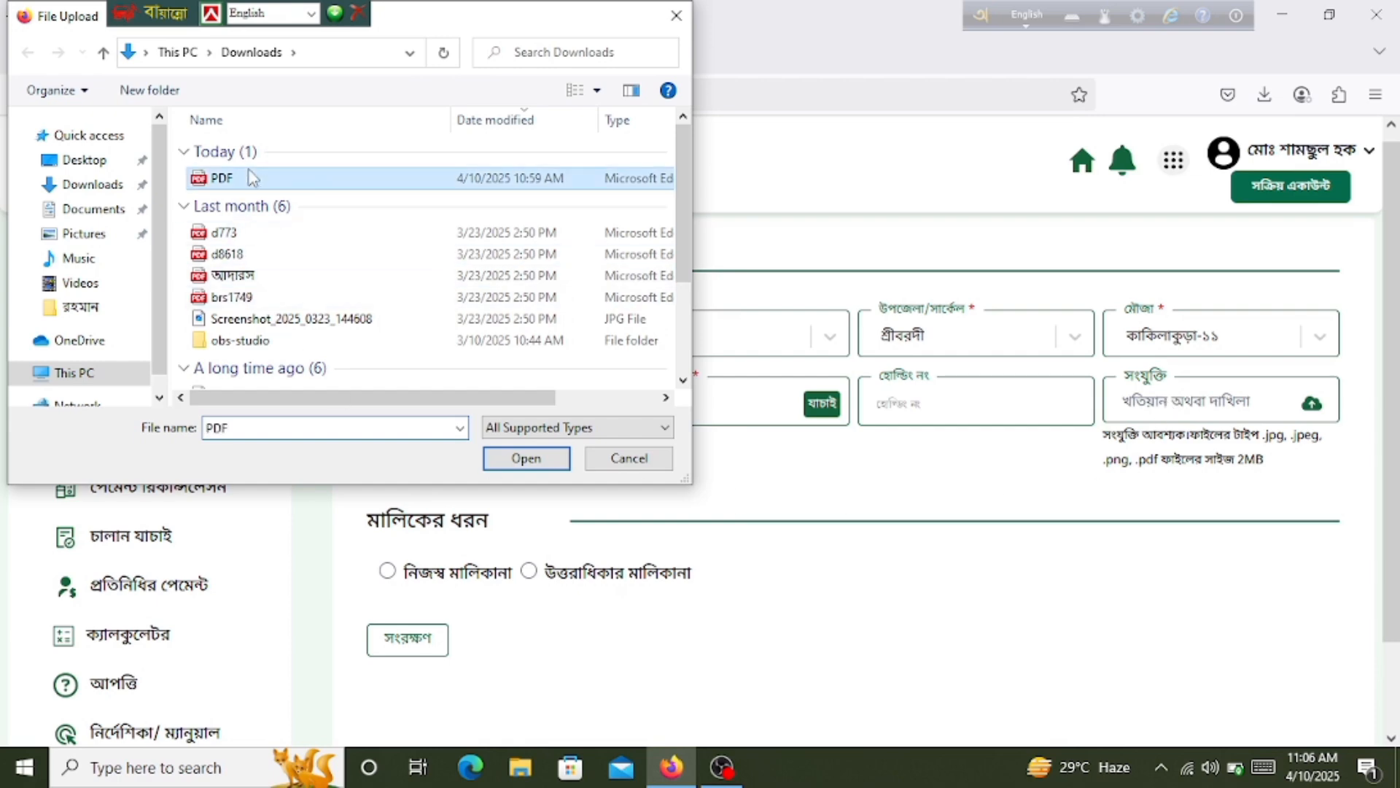
click(523, 458)
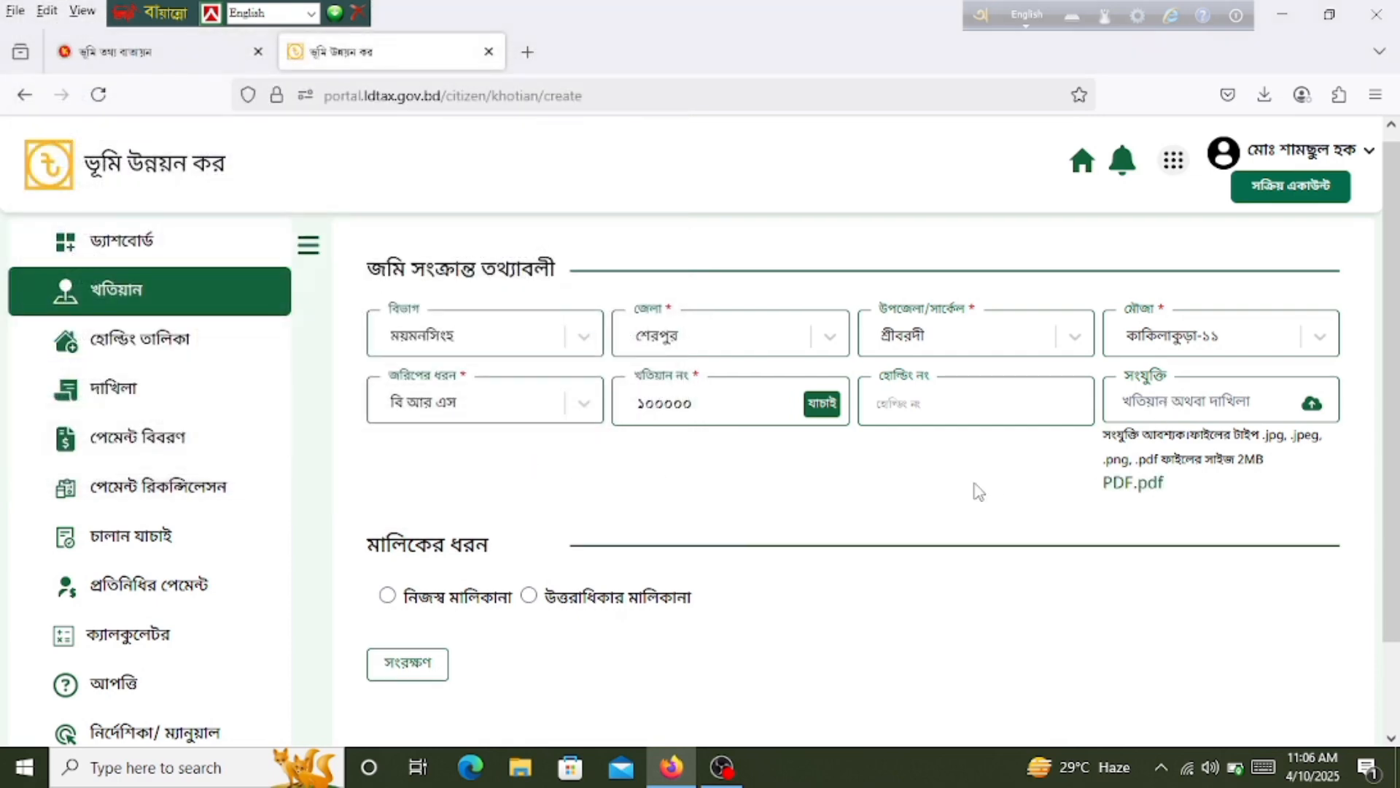
Step: Select উত্তরাধিকার মালিকানা ownership and switch the owner-name input language to বাংলা
scroll(556, 566, down, 2)
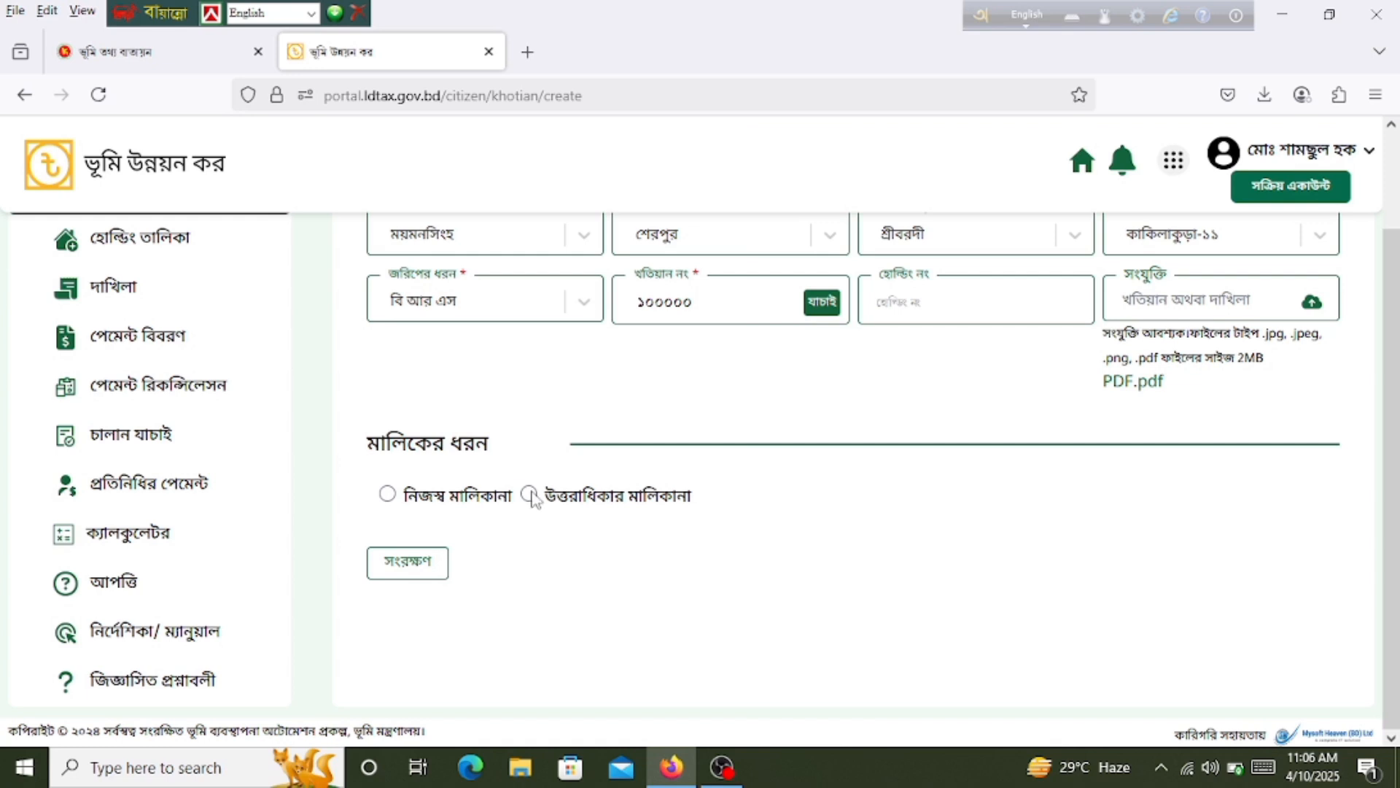
click(529, 494)
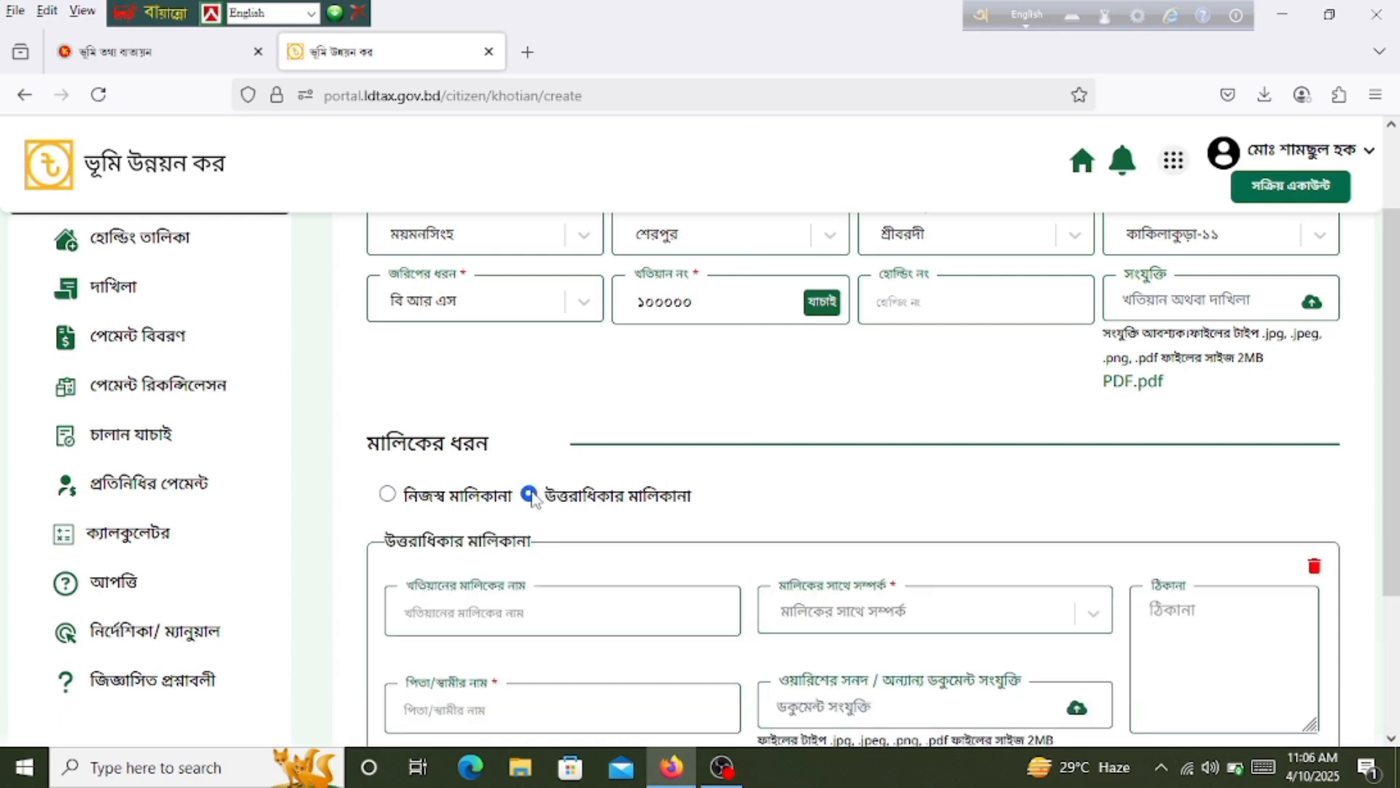
scroll(824, 524, down, 2)
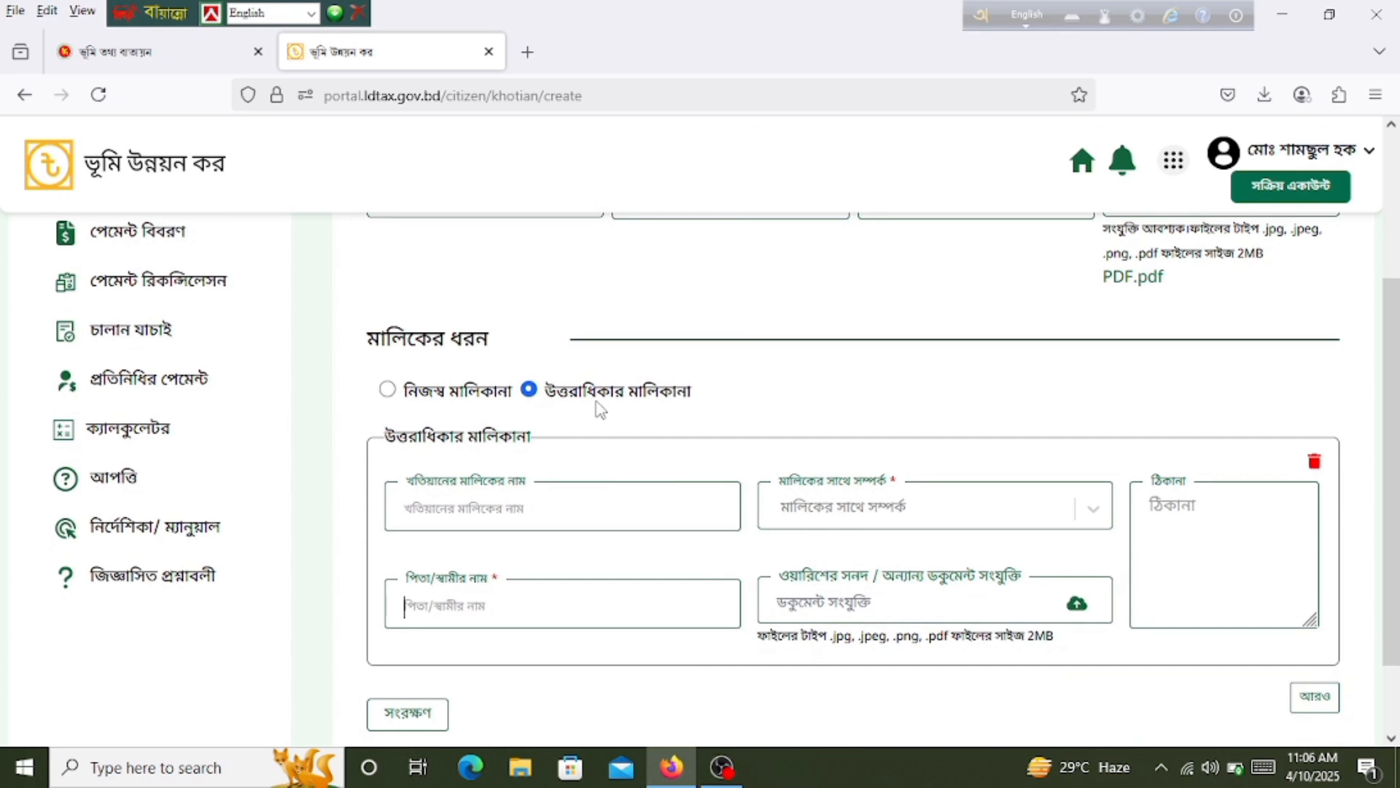
click(477, 511)
click(1026, 14)
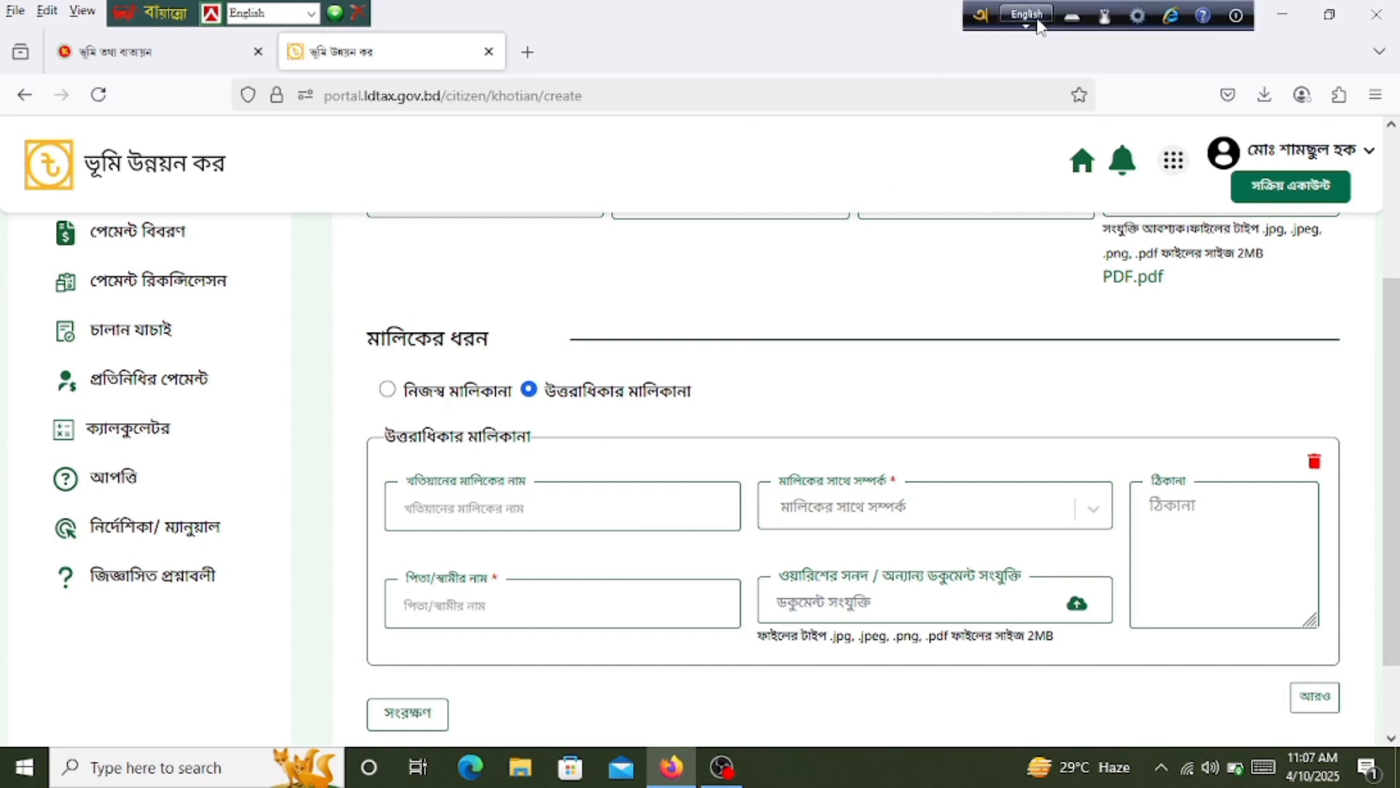
click(489, 511)
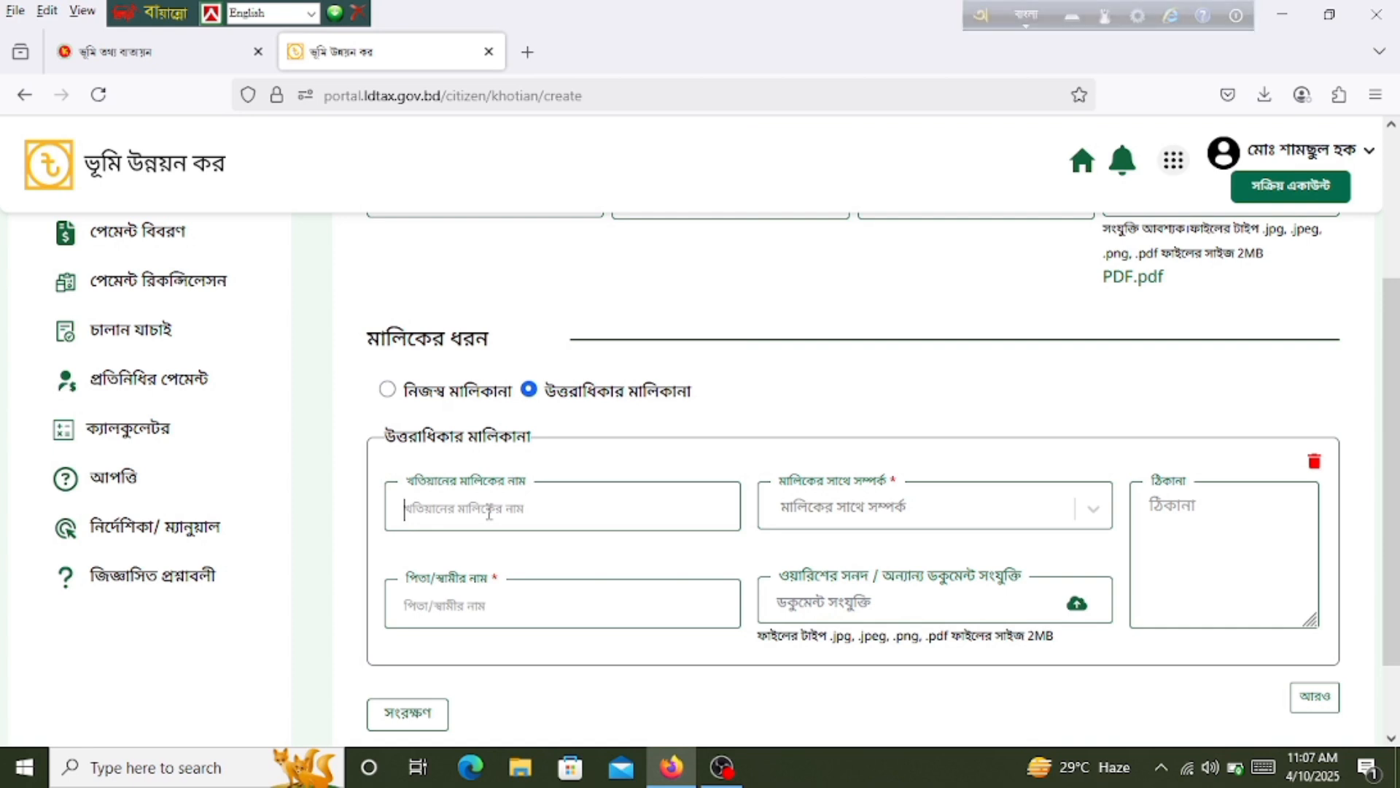
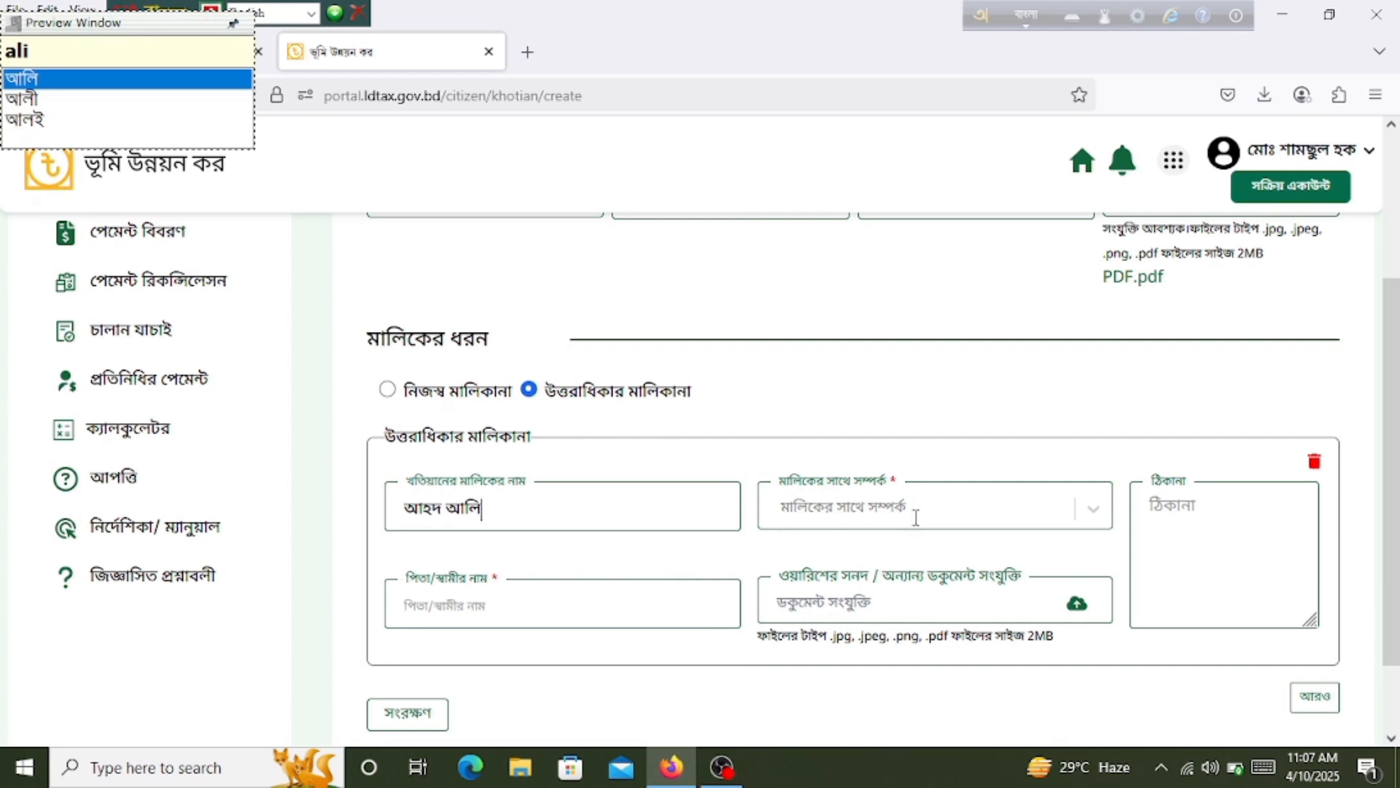
Step: Pick নাতি from the মালিকের সাথে সম্পর্ক relationship dropdown
click(1052, 511)
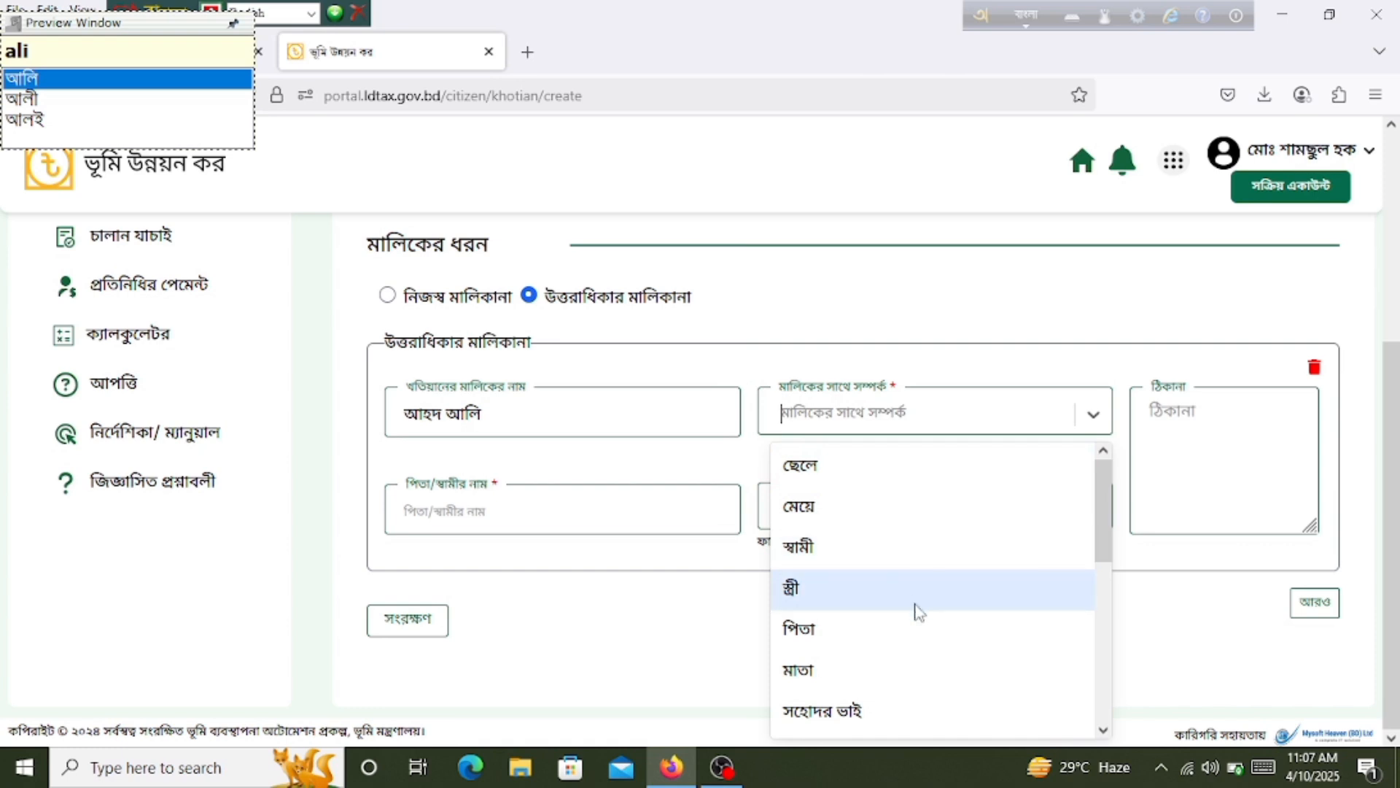
scroll(899, 663, down, 5)
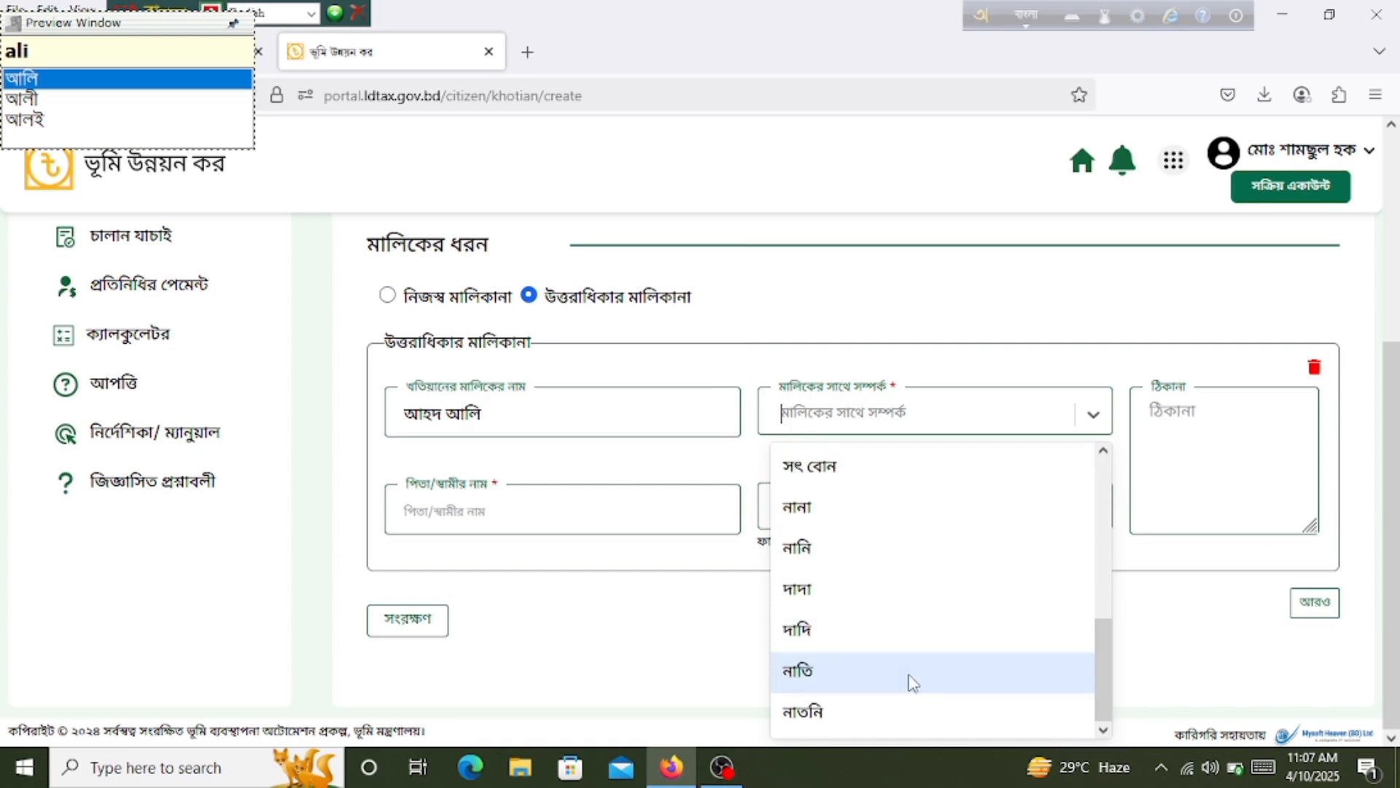
scroll(919, 612, up, 2)
scroll(922, 592, up, 3)
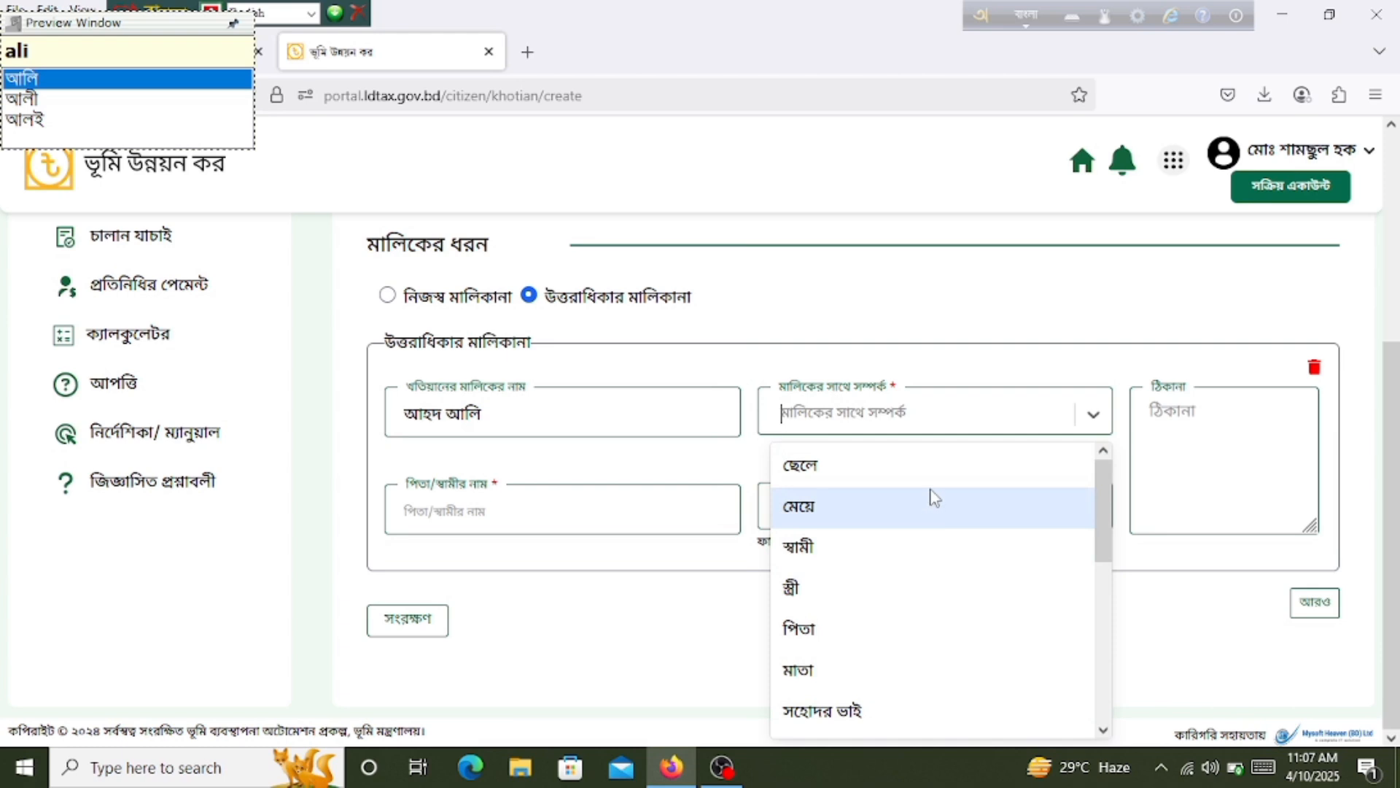
scroll(923, 510, down, 5)
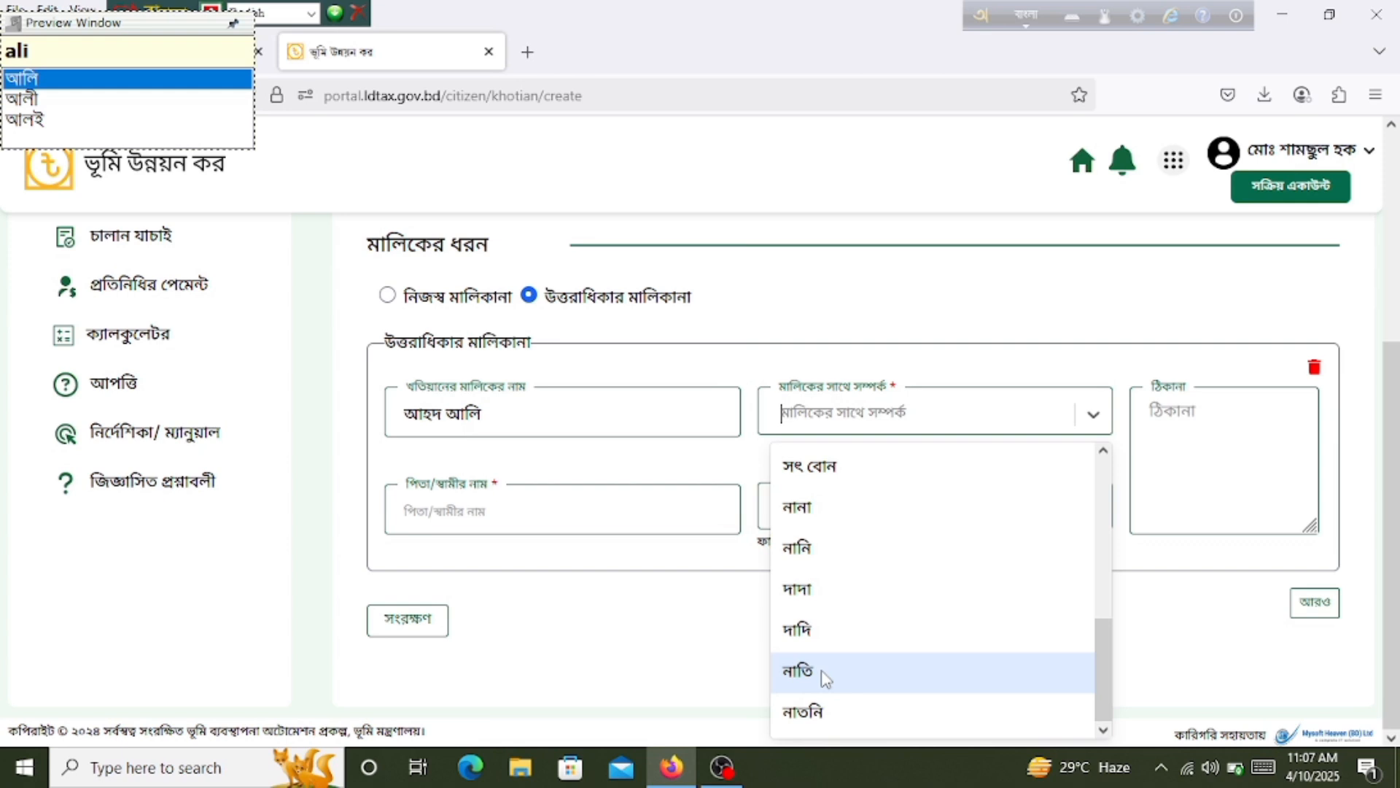
click(825, 678)
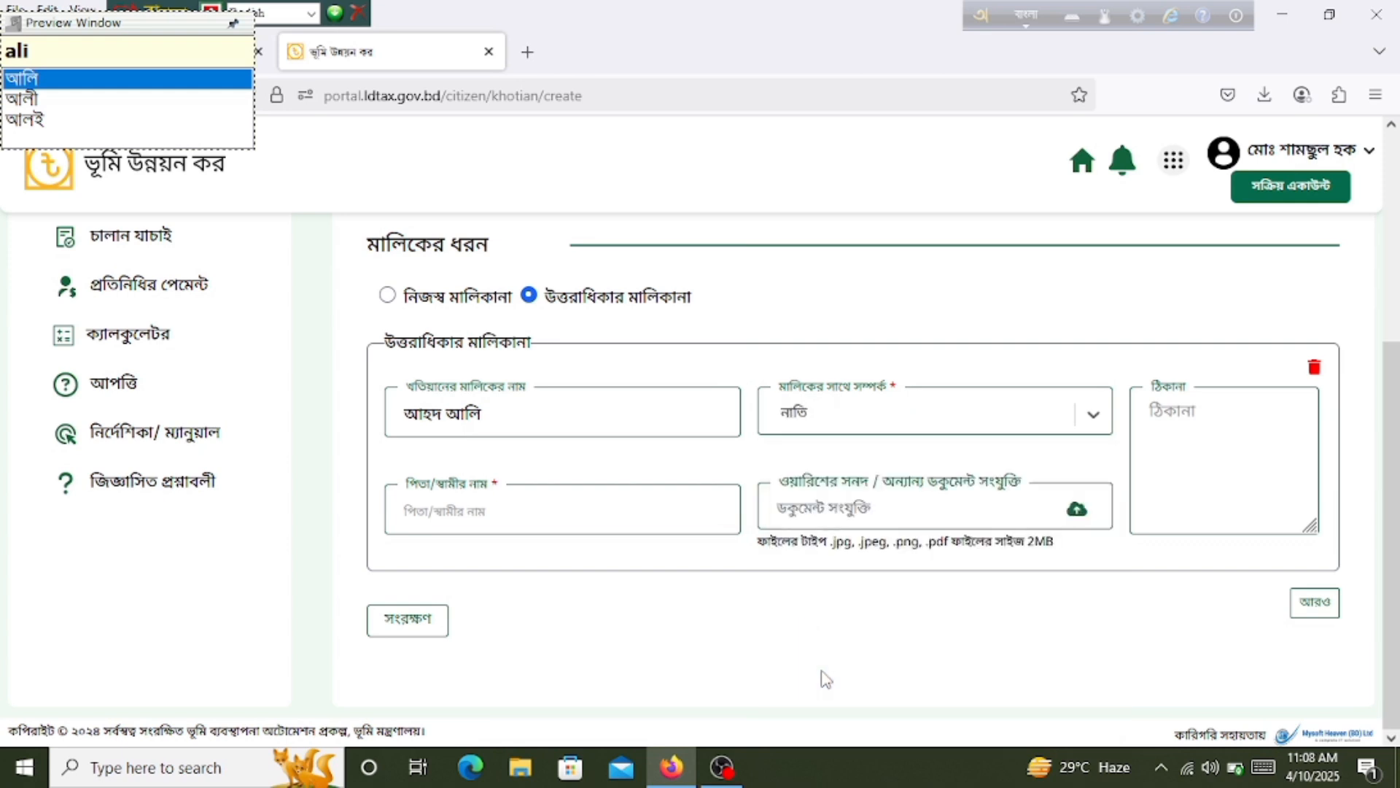
Step: Enter the father's/husband's name in পিতা/স্বামীর নাম, correcting a typo midway
click(448, 517)
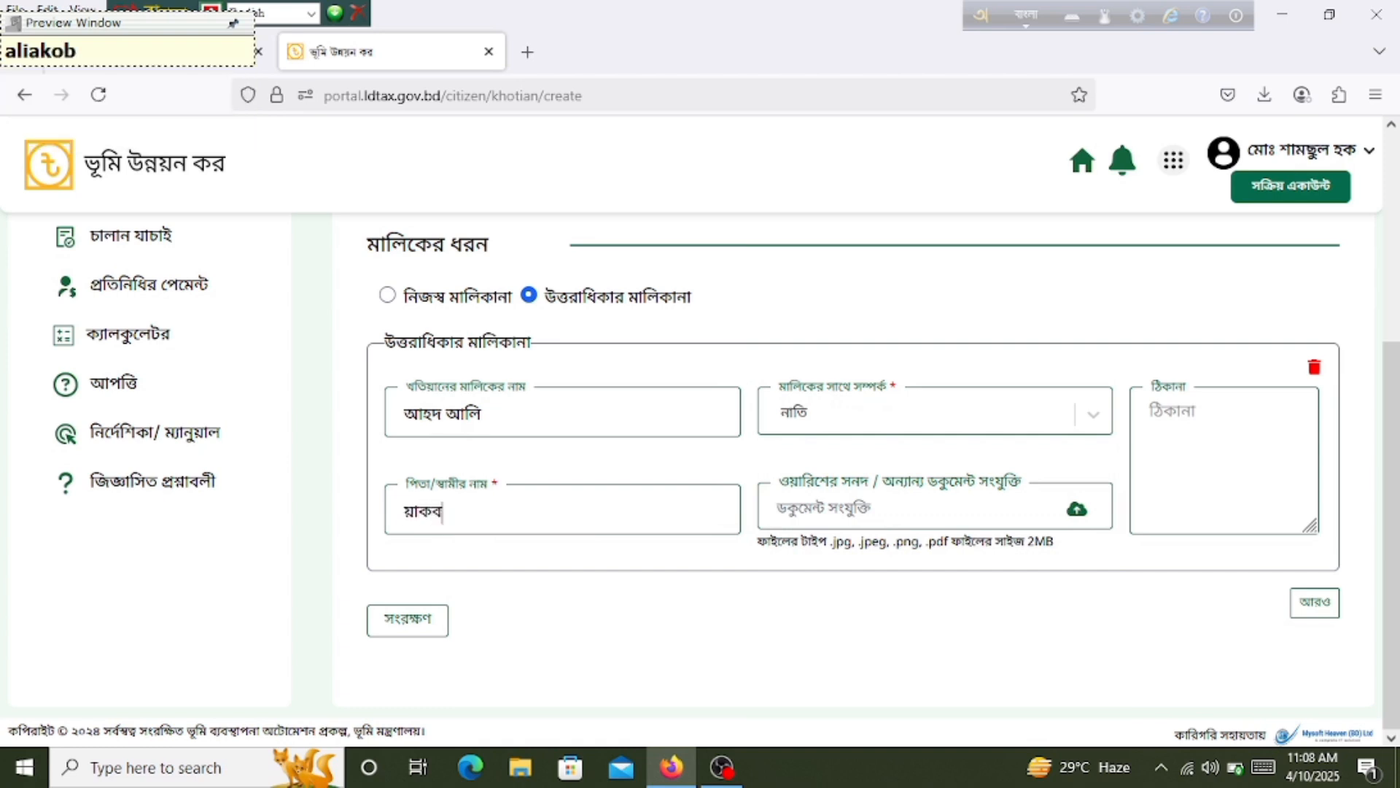
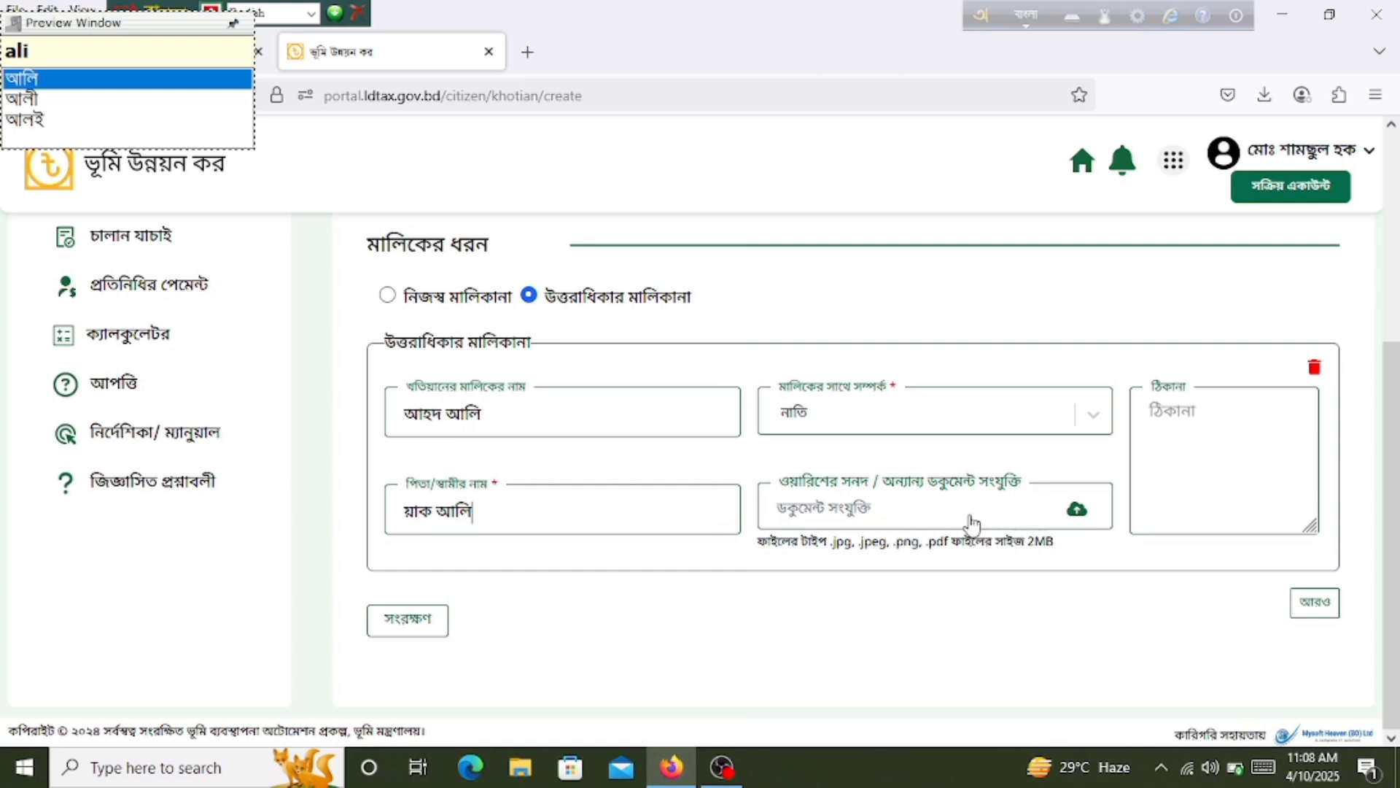
Step: Attach PDF.pdf from Downloads as the inheritance document
click(1008, 509)
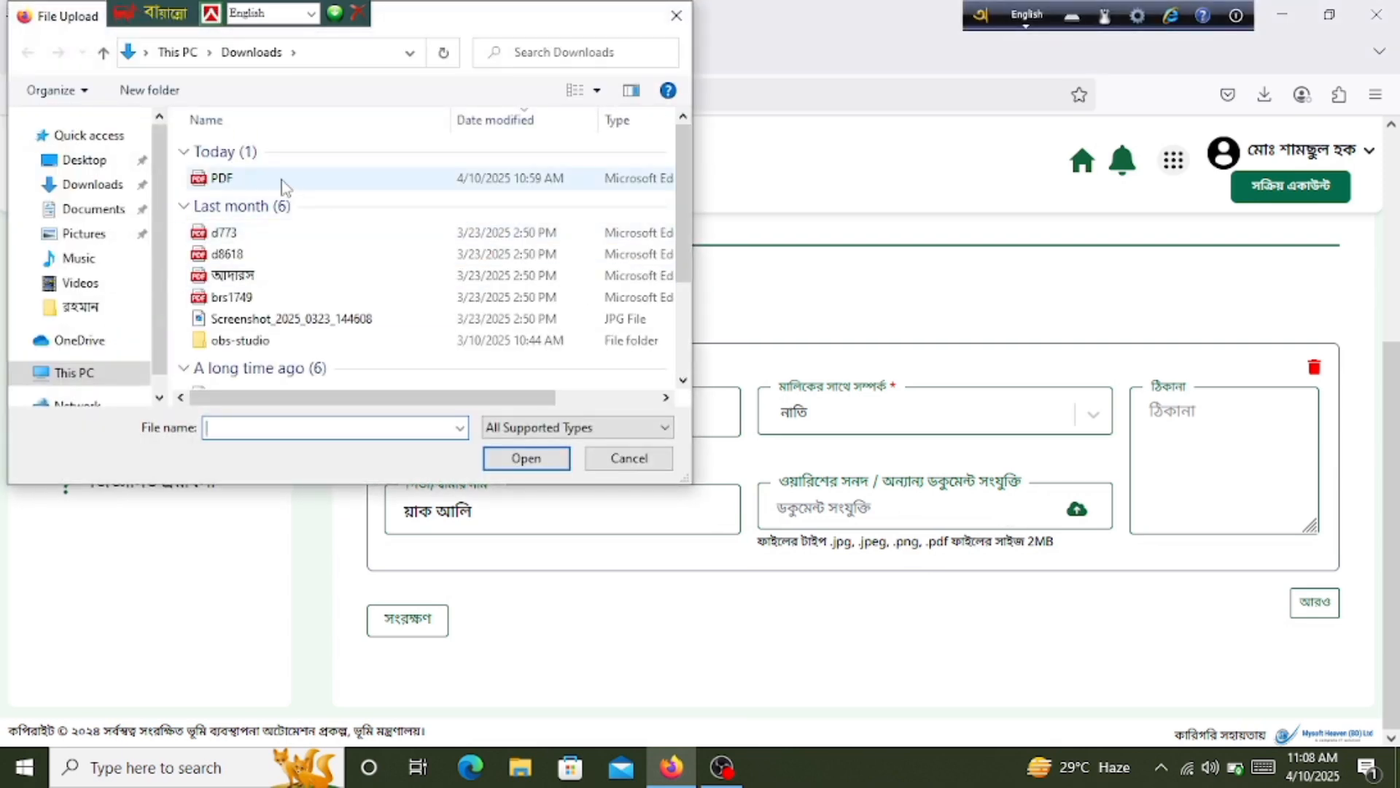
click(283, 186)
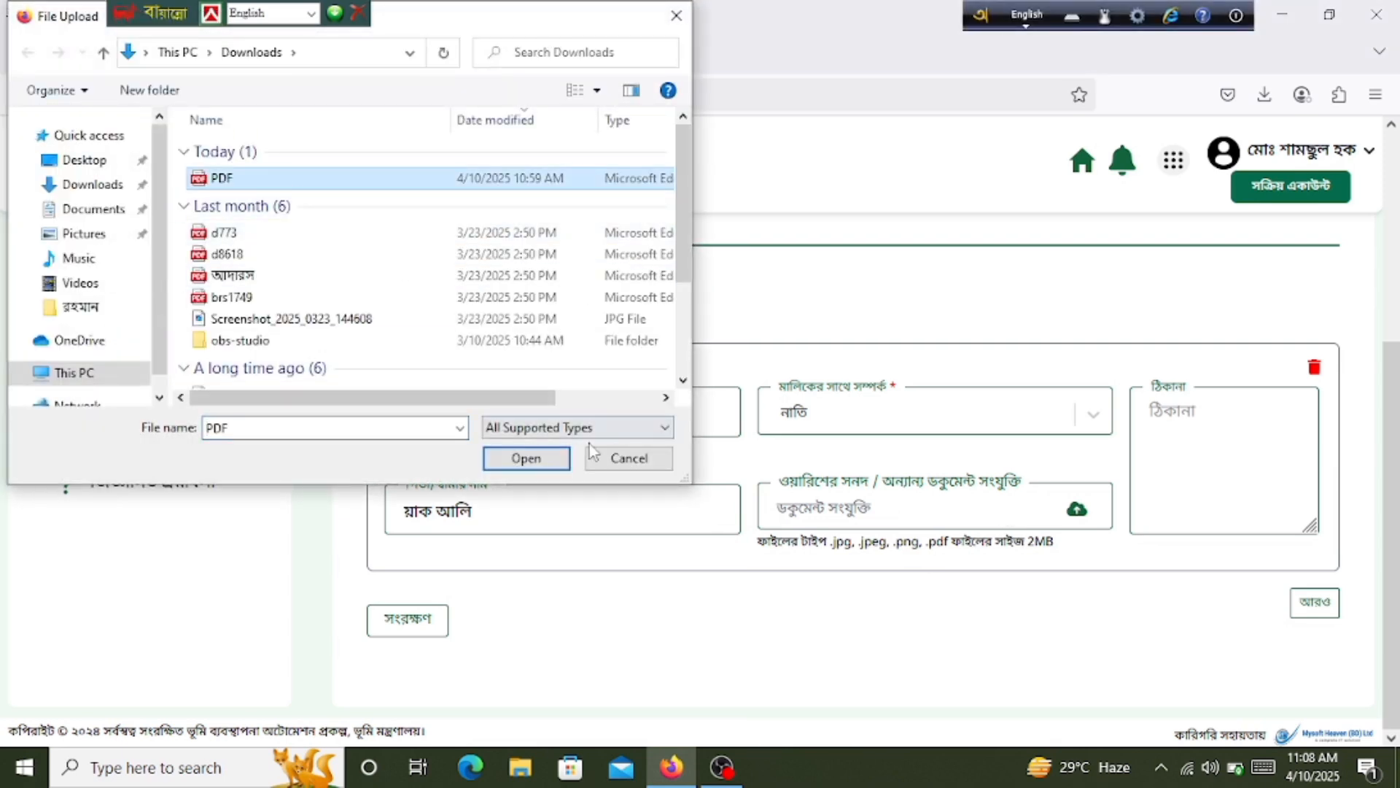
click(531, 459)
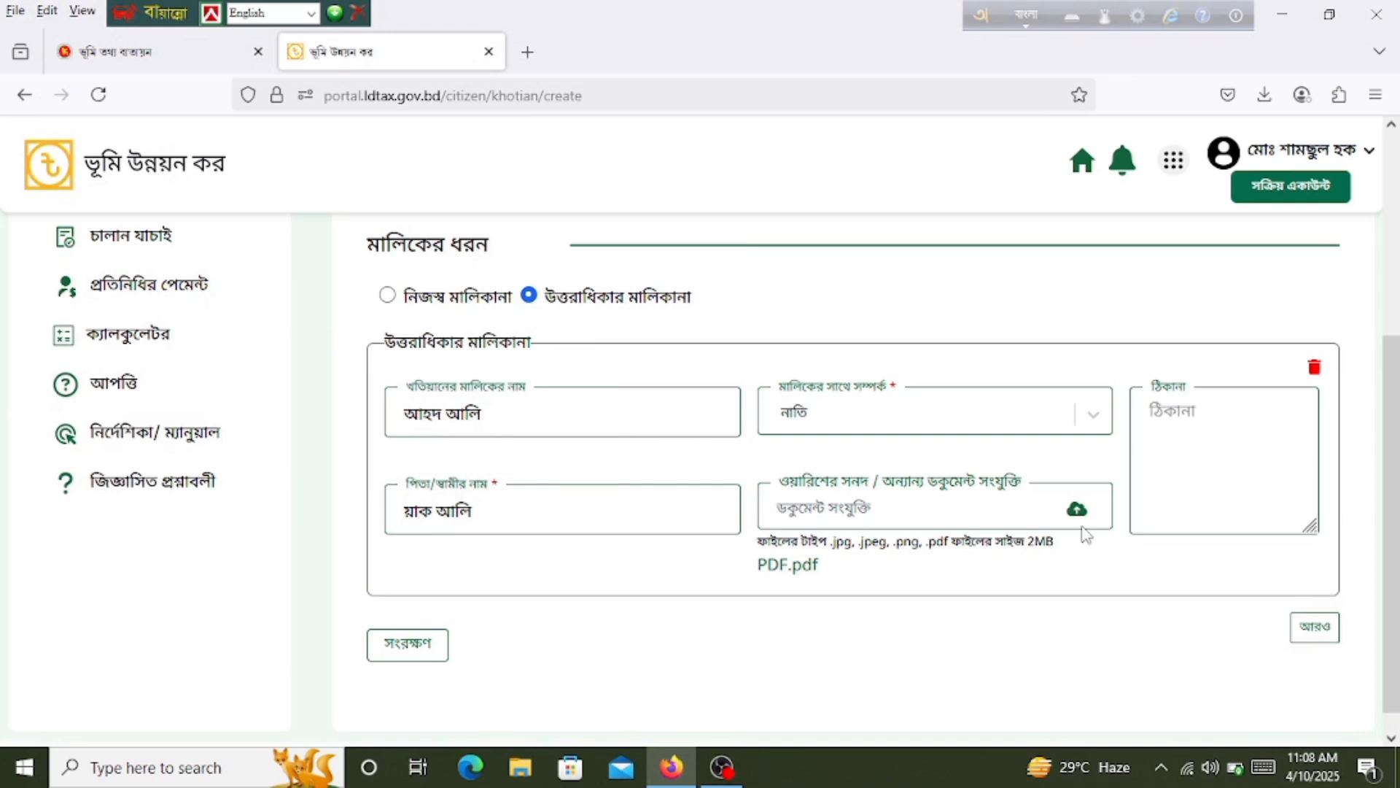
Step: Fill in the owner's address in the ঠিকানা field
click(1194, 419)
text(nij)
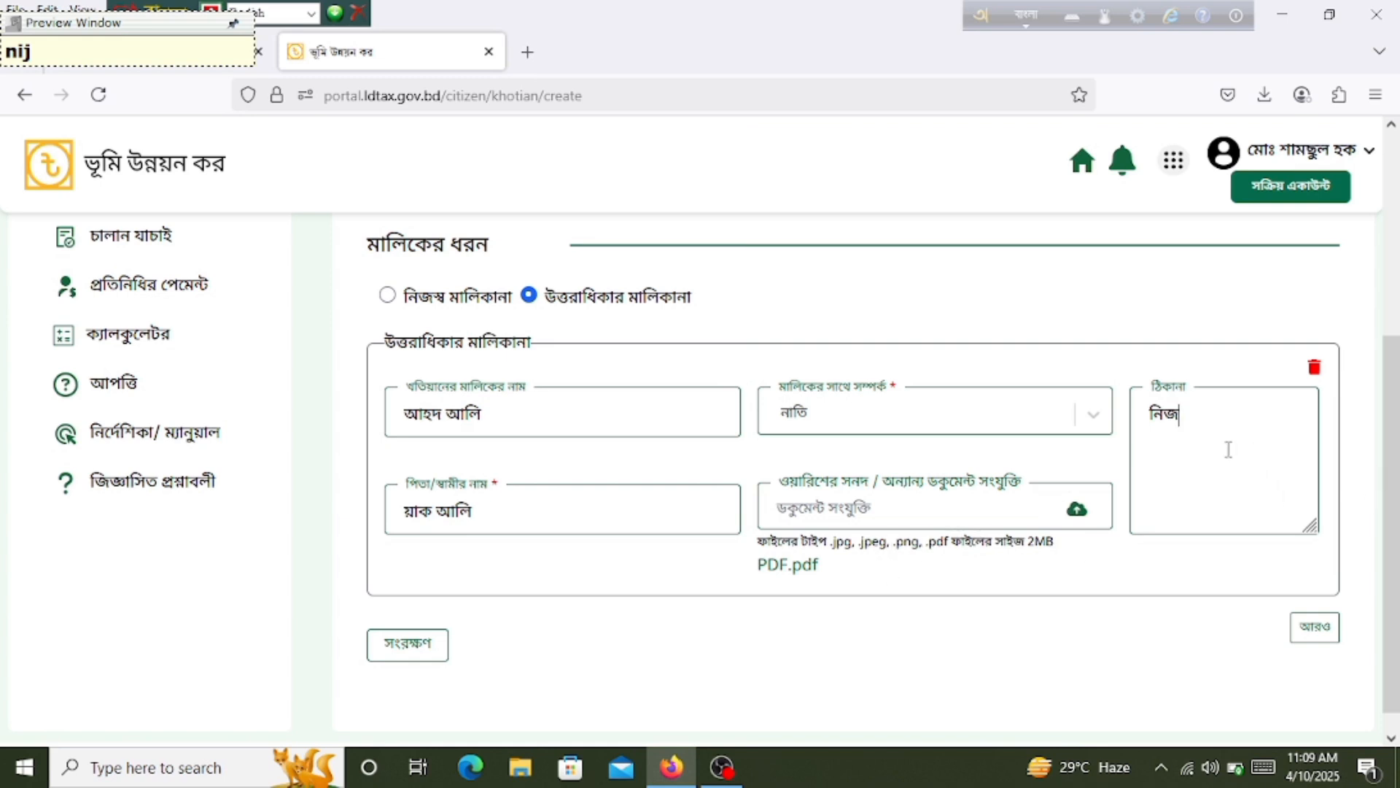
scroll(1207, 453, down, 1)
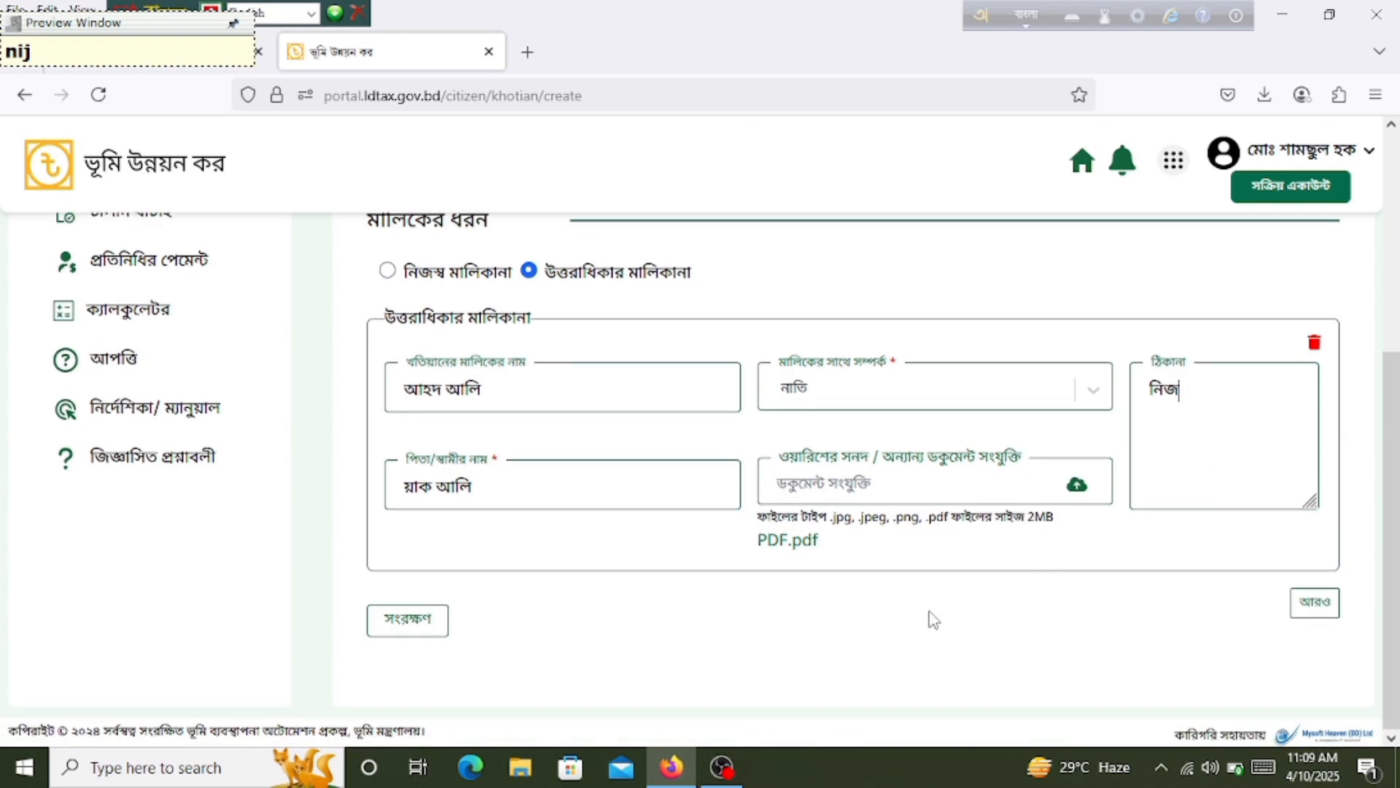
Step: Save with সংরক্ষণ and confirm khotian ১০০০০০ tops the list as অপেক্ষমান
click(419, 627)
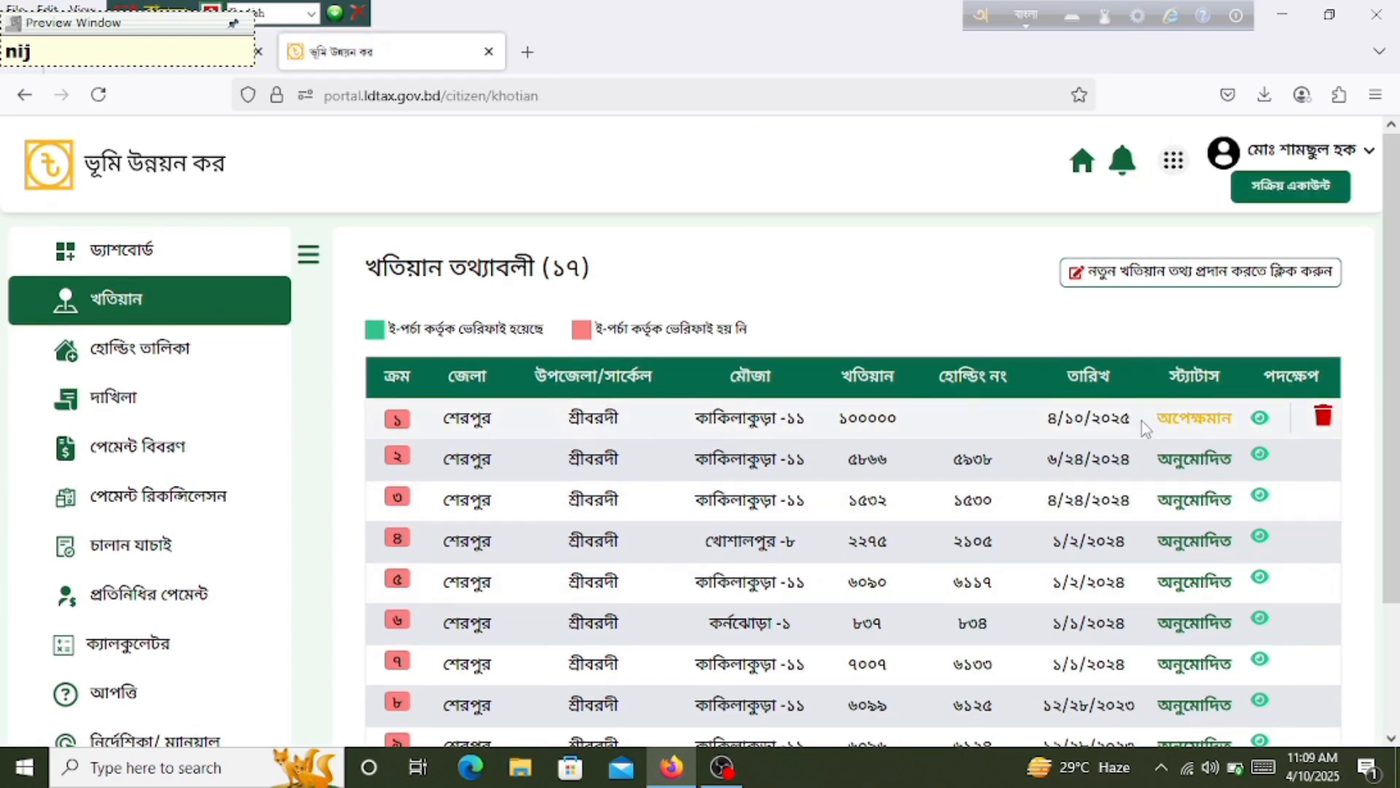
drag(1152, 419, 1237, 422)
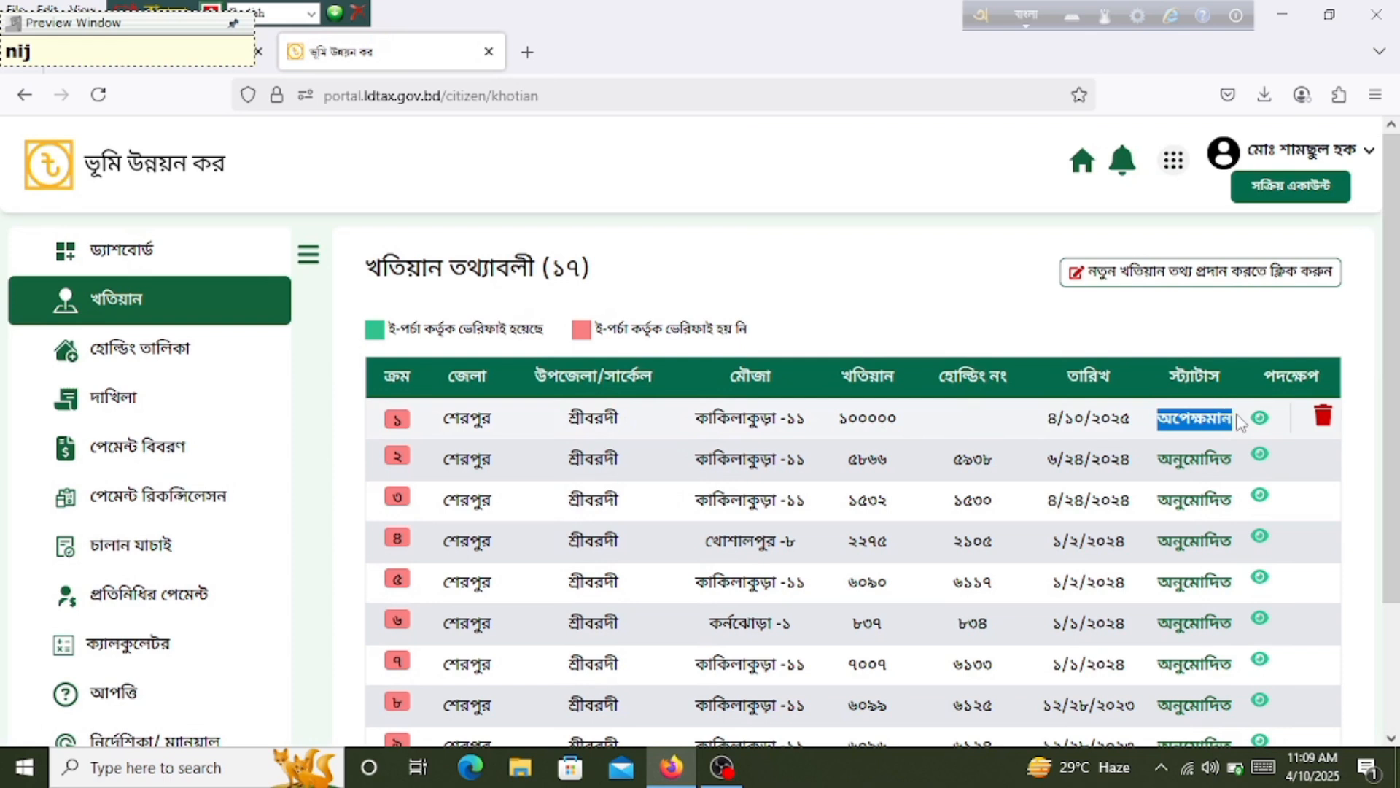
click(963, 319)
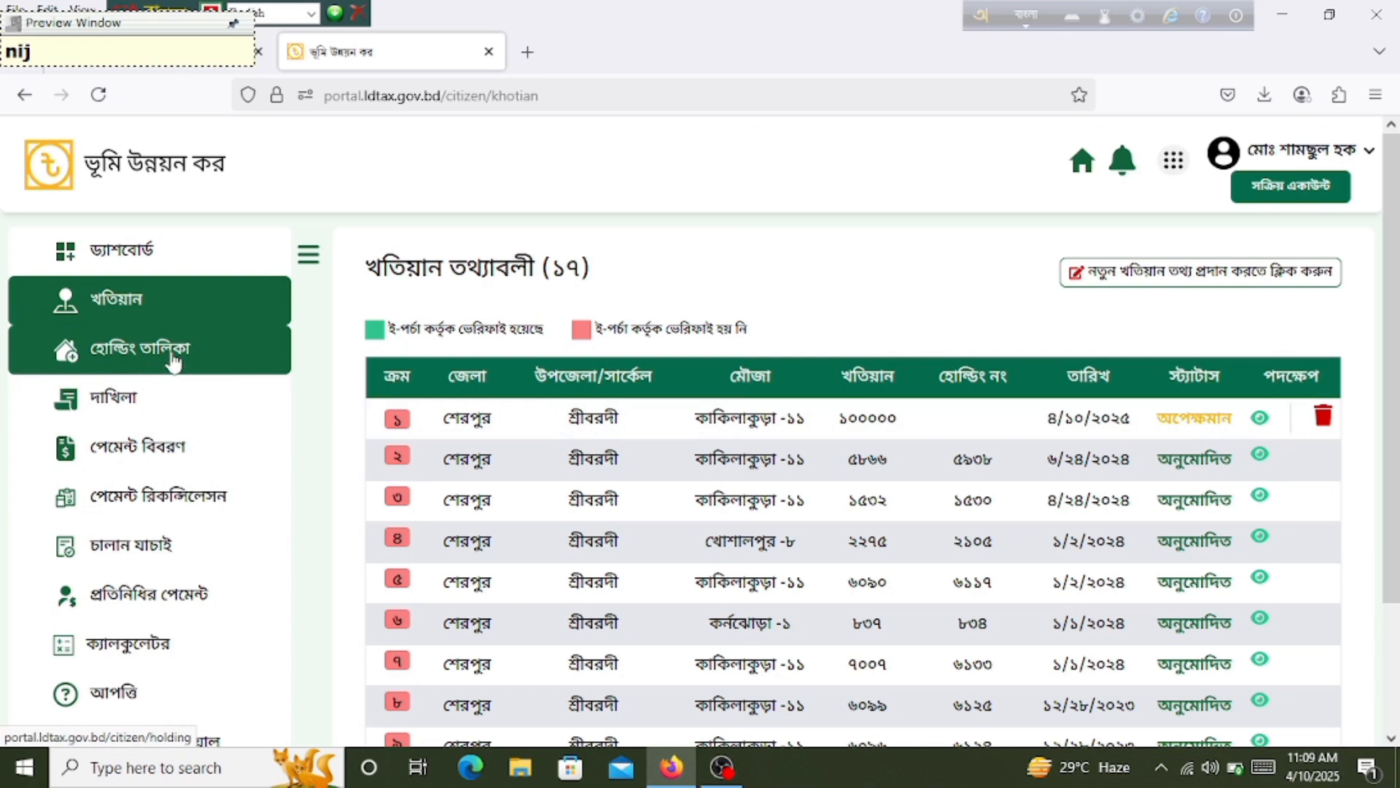
Step: Open the হোল্ডিং তালিকা page and scan its 15 holdings, mostly সৃজিত with one পরিশোধিত
click(134, 358)
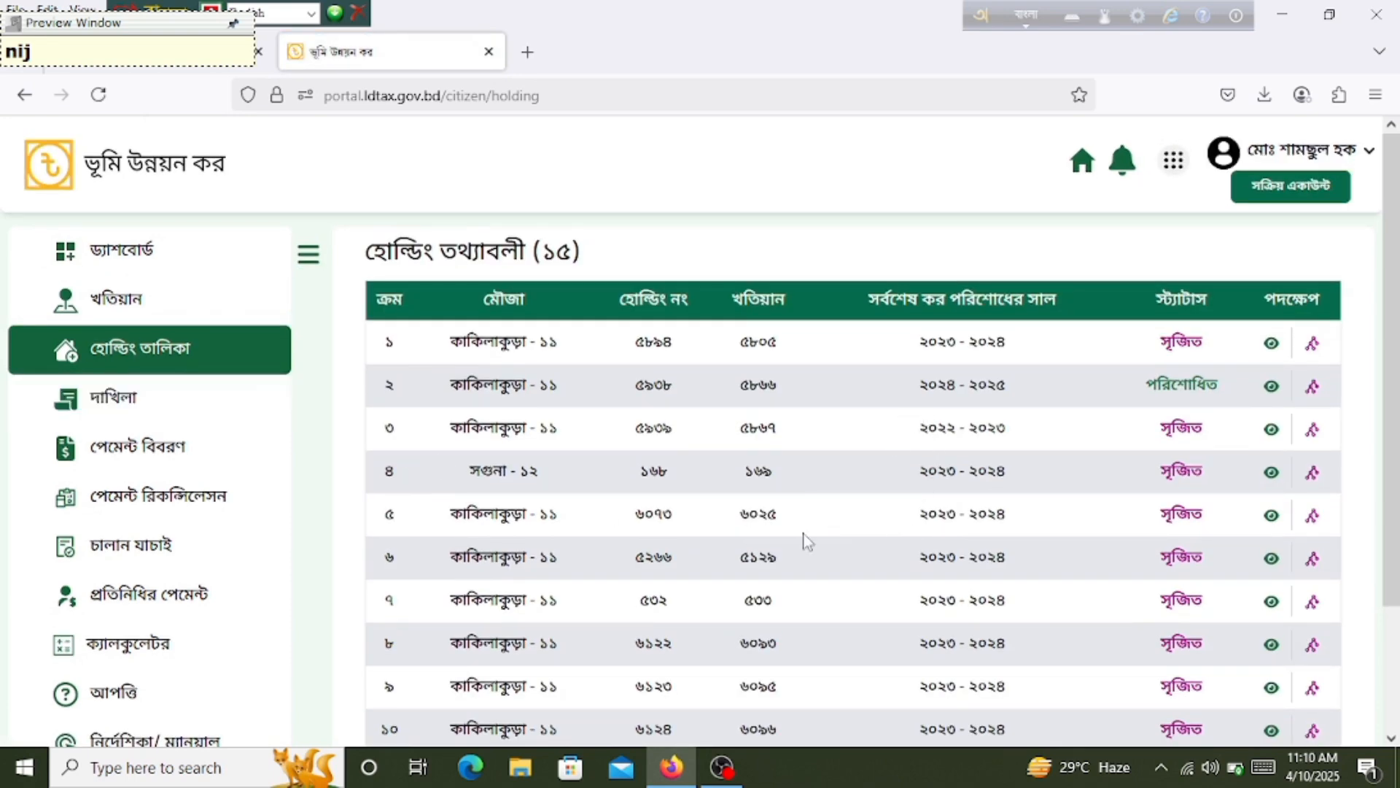
scroll(800, 538, down, 2)
scroll(778, 513, up, 2)
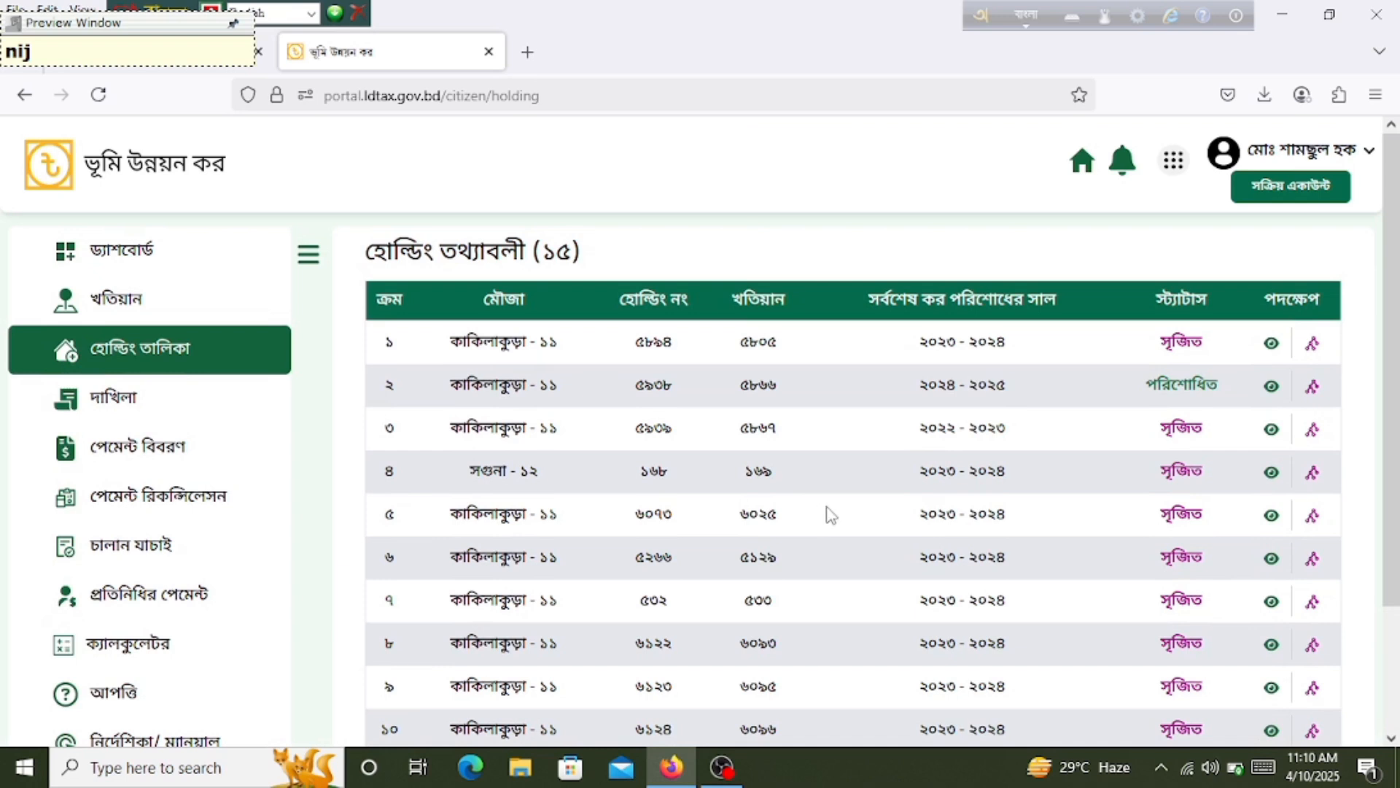